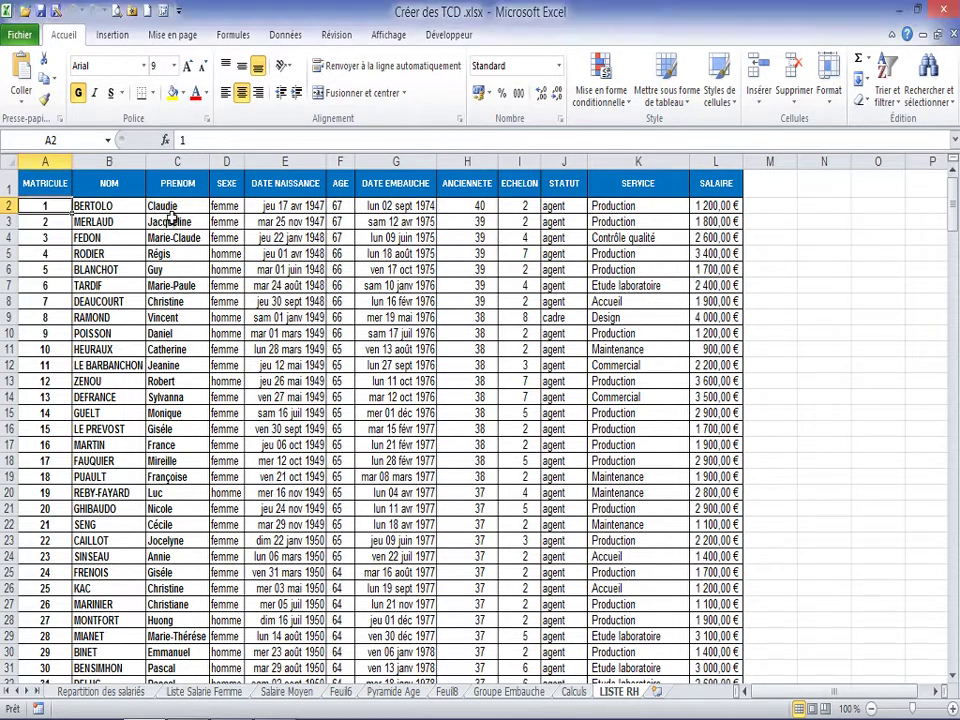
Step: Create a pivot table on a new worksheet from the employee data in the LISTE RH sheet
left_click(112, 34)
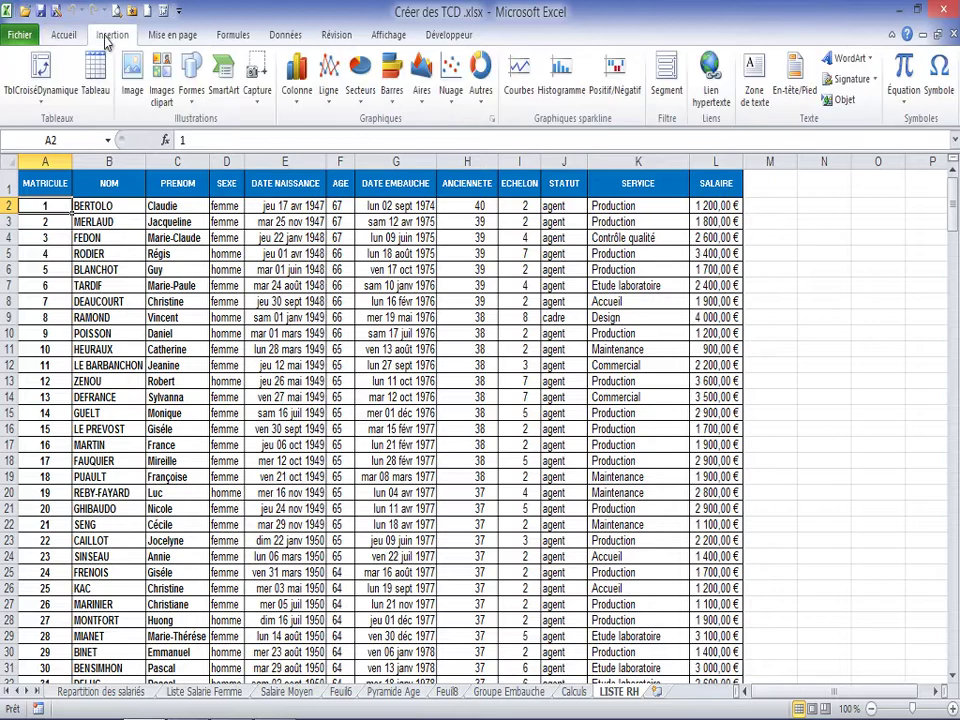
left_click(36, 70)
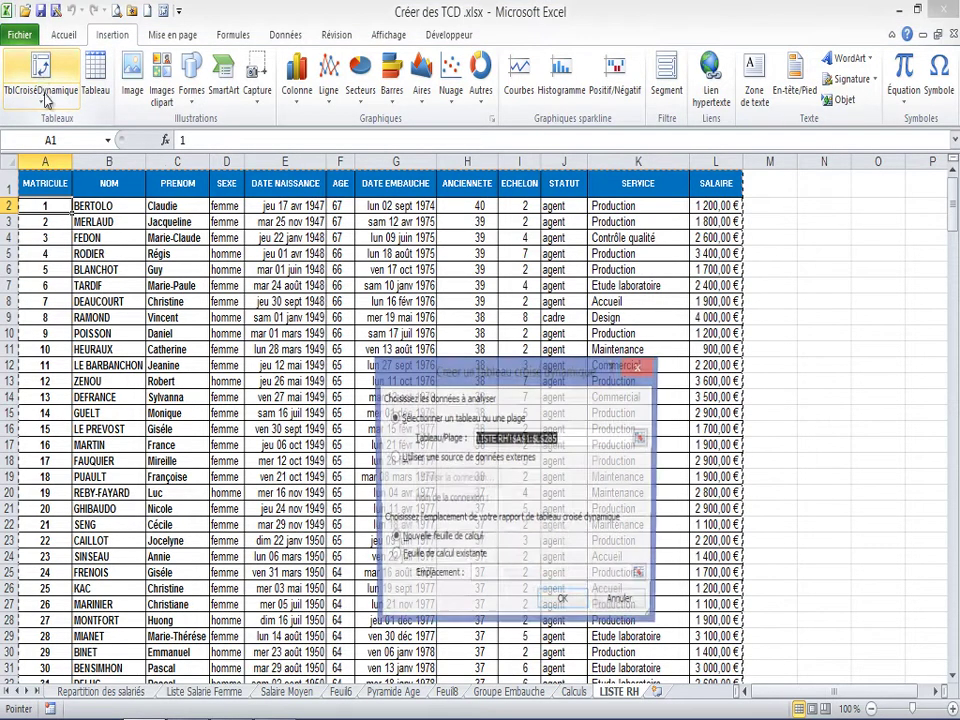
left_click(565, 605)
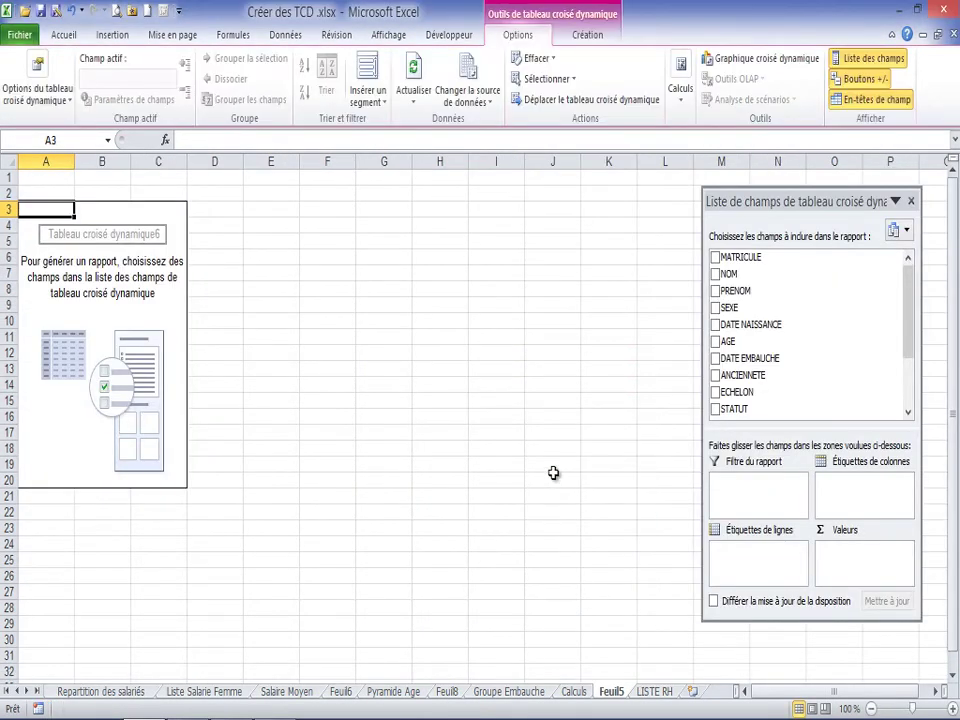
Step: Add NOM, PRENOM and STATUT as row labels of the pivot table and SERVICE as its report filter
left_click(715, 274)
left_click(715, 291)
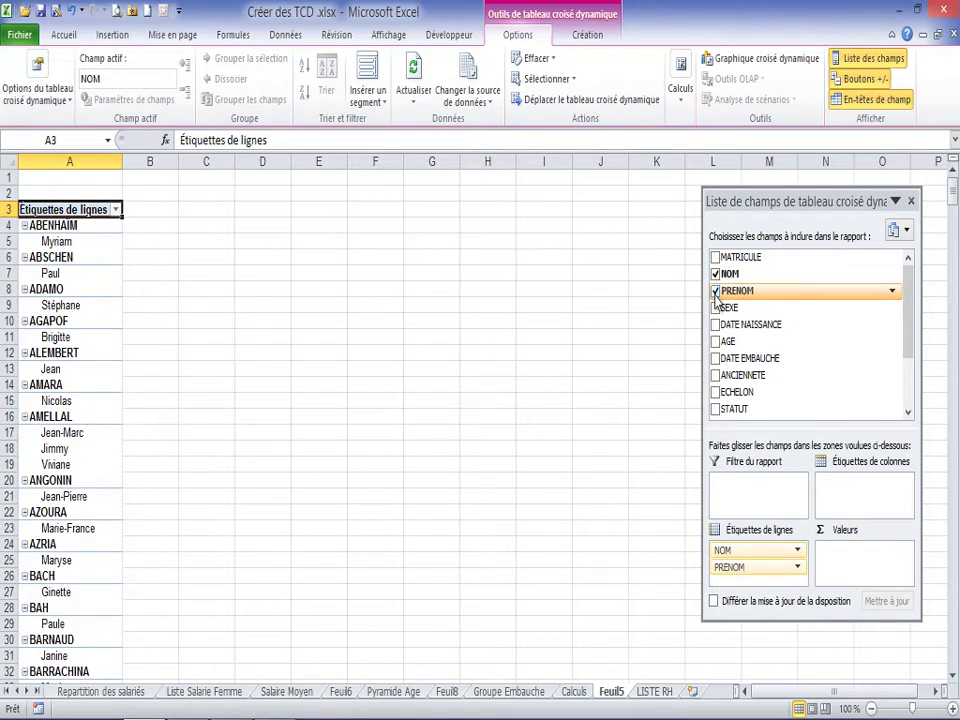
left_click(715, 410)
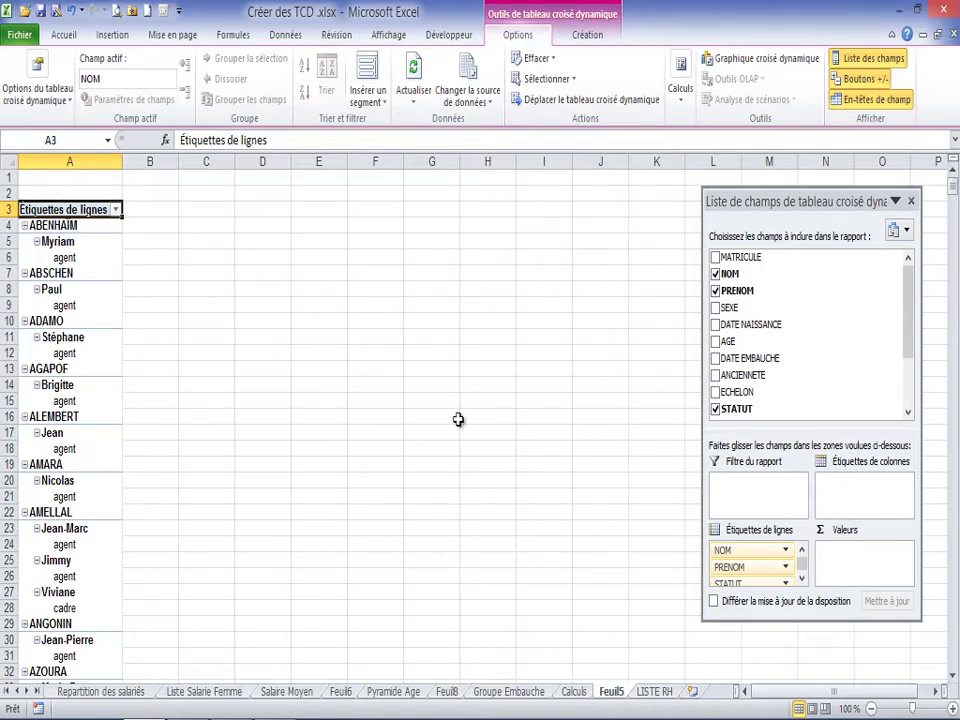
left_click_drag(909, 311, 910, 365)
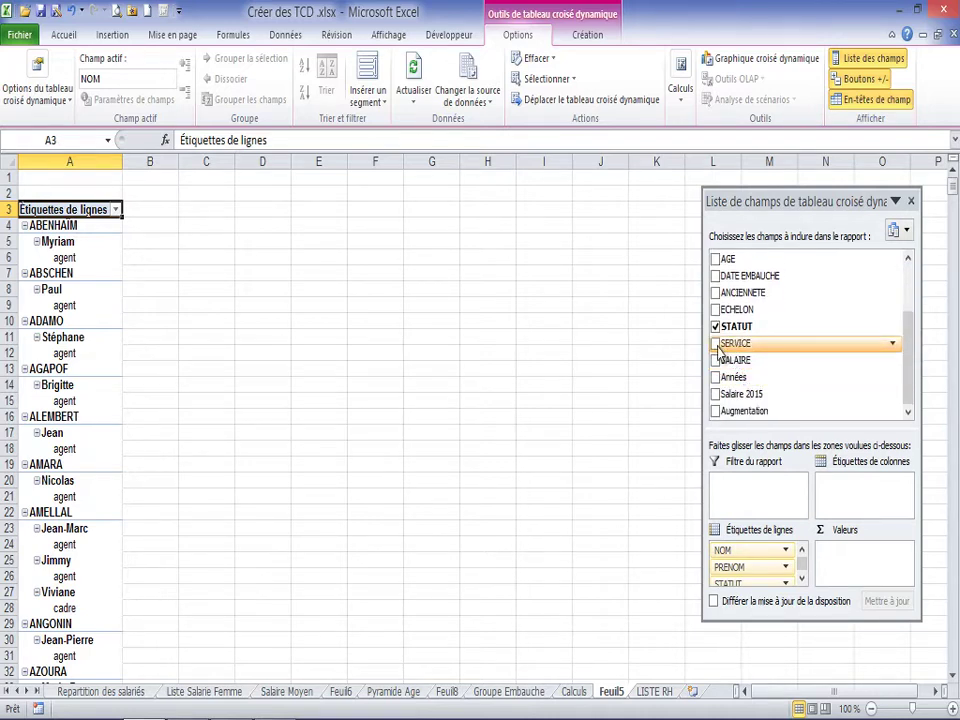
left_click_drag(727, 347, 743, 490)
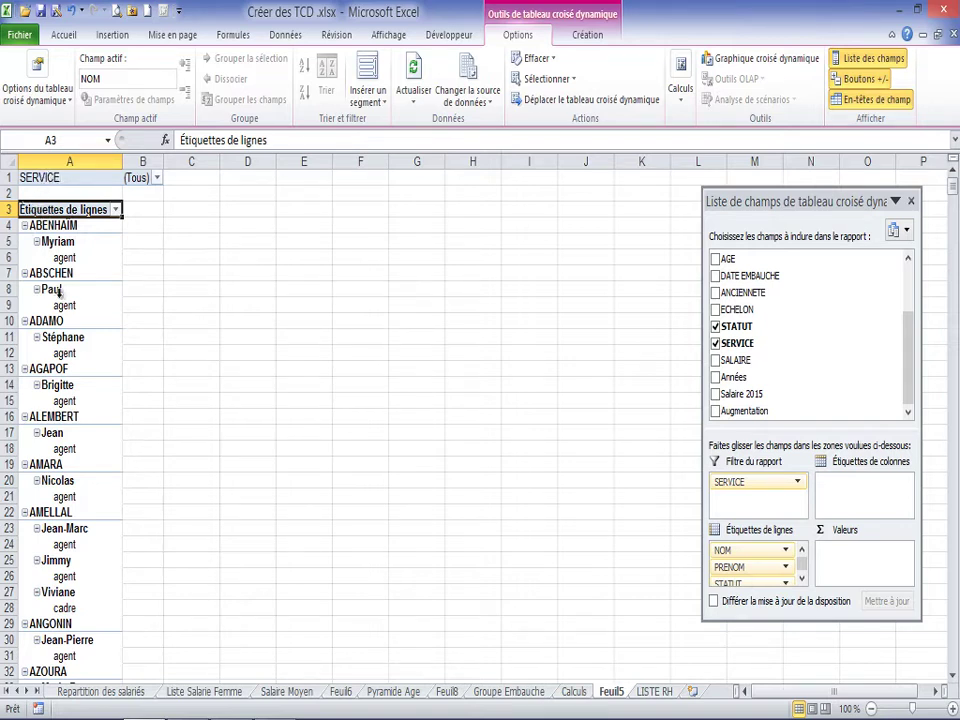
Step: Examine the services available in the SERVICE report filter, leaving it on (Tous)
left_click(57, 177)
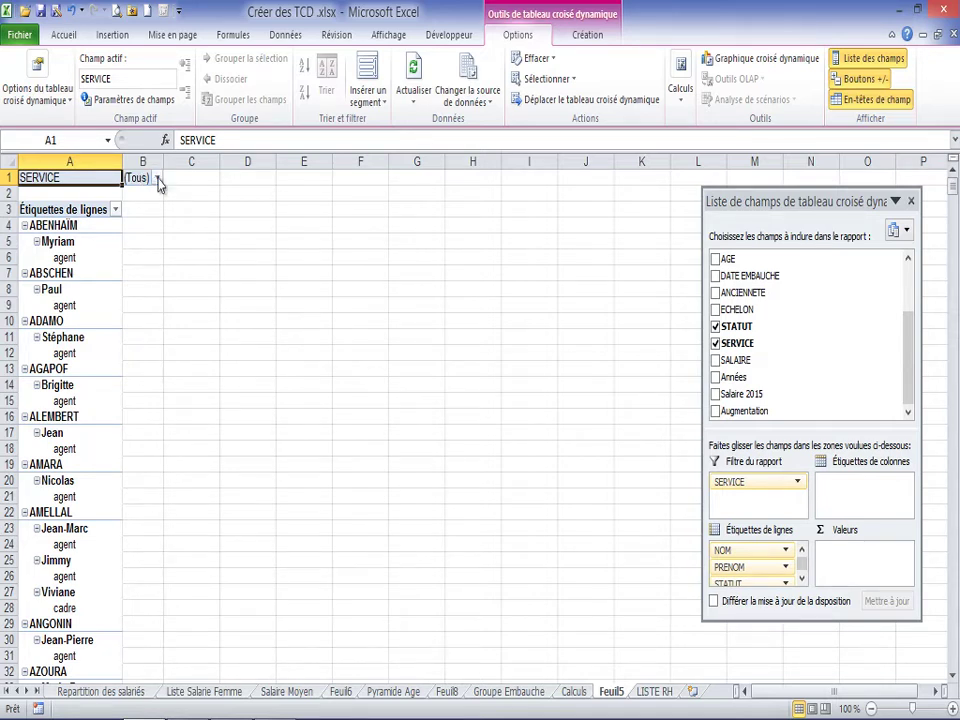
left_click(158, 179)
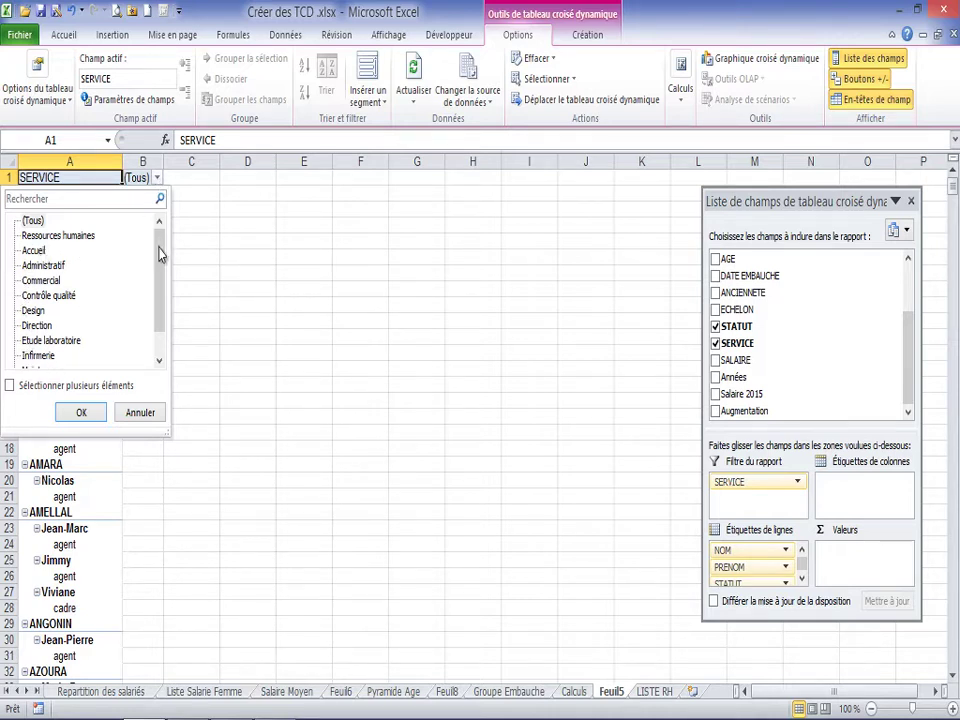
left_click_drag(159, 248, 157, 299)
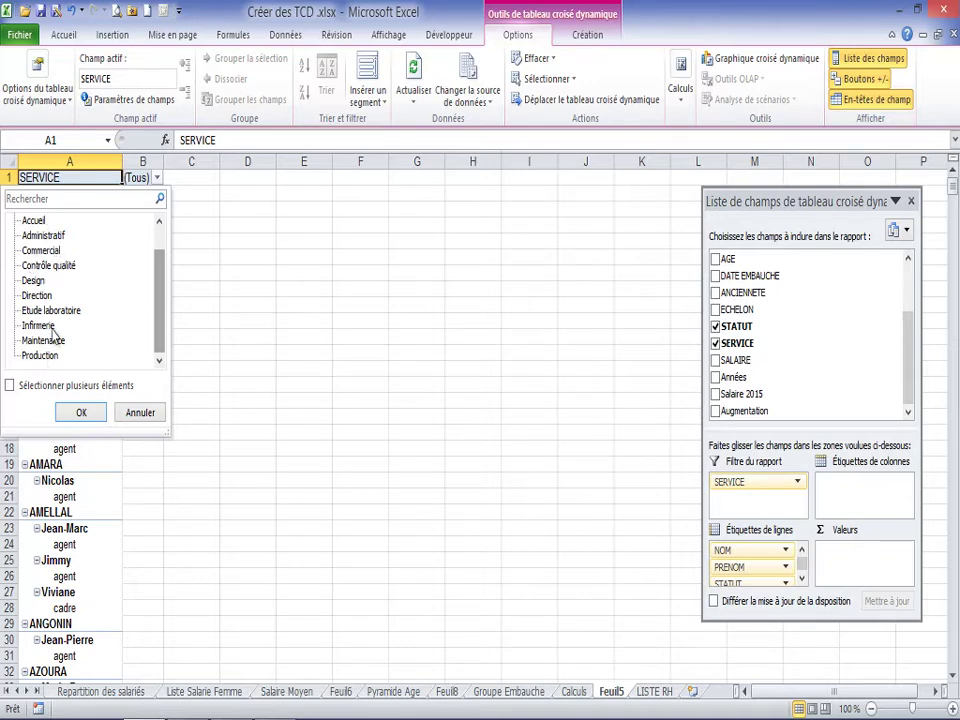
left_click(81, 410)
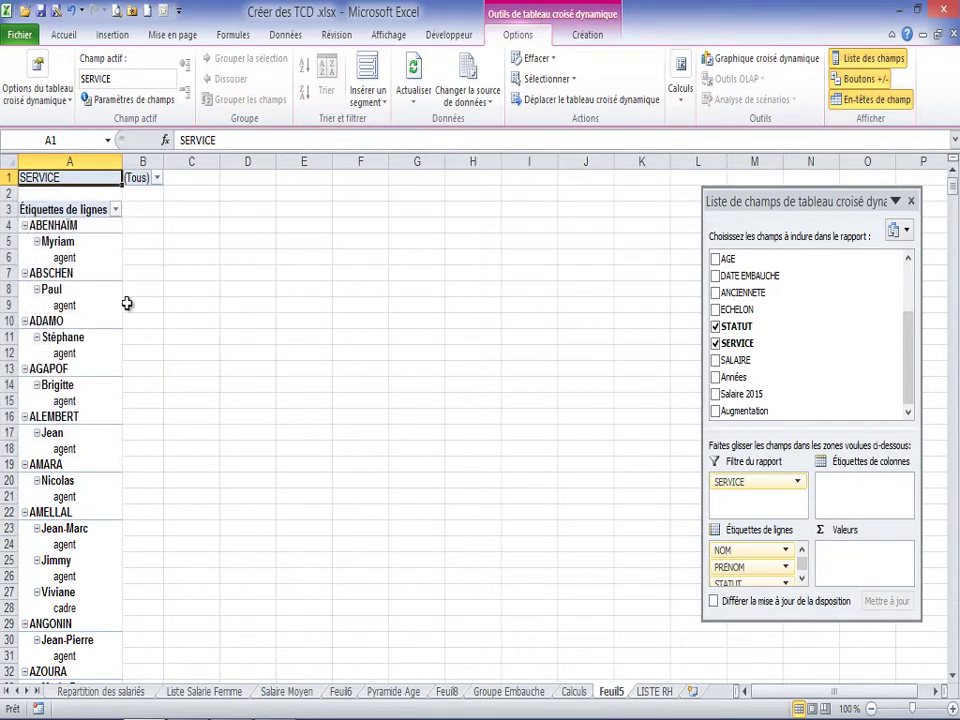
Step: Change the pivot table's report layout to tabular form (Afficher sous forme tabulaire)
left_click(62, 256)
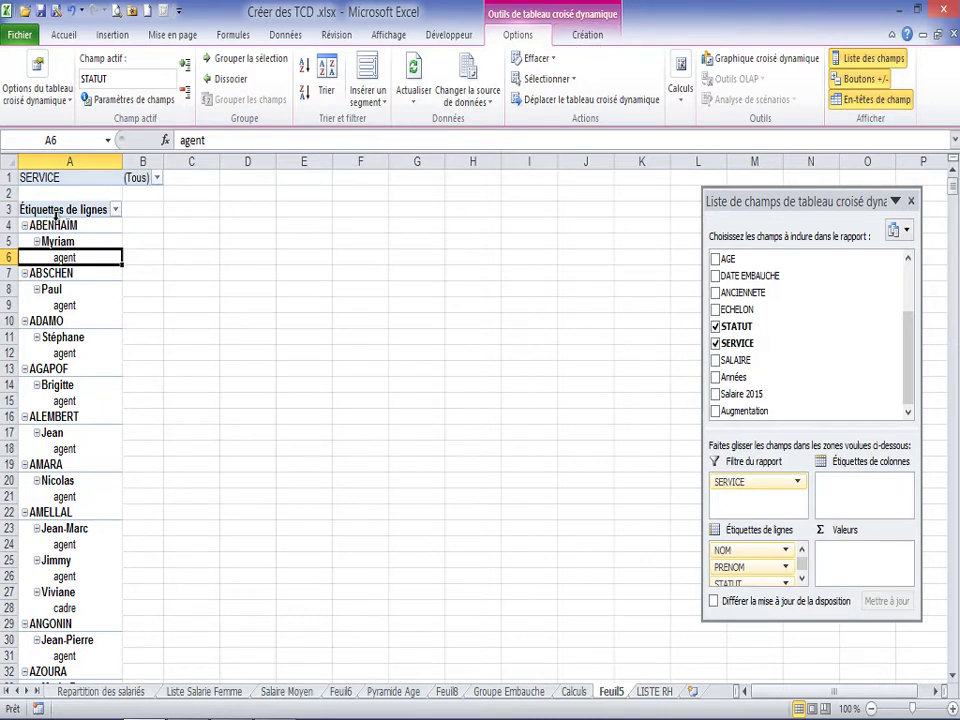
left_click(587, 37)
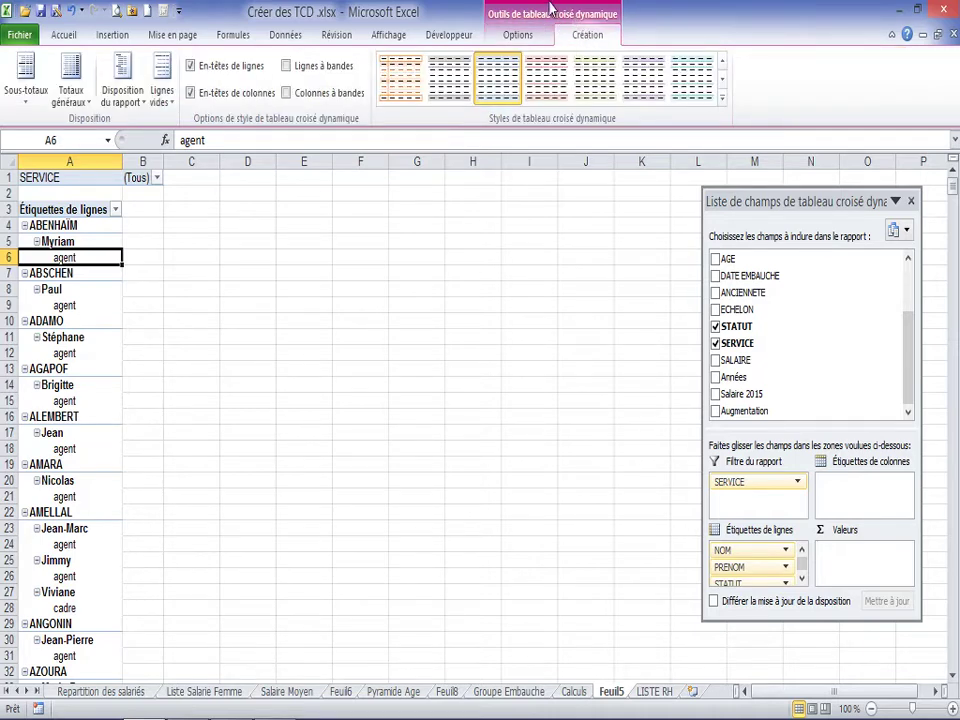
left_click(101, 72)
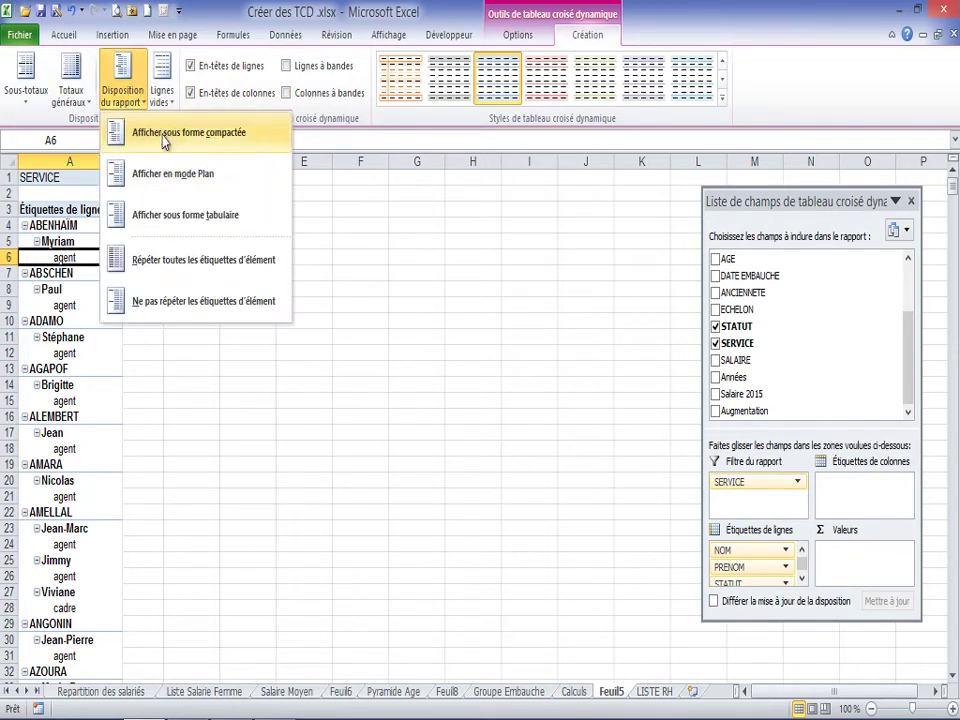
left_click(173, 216)
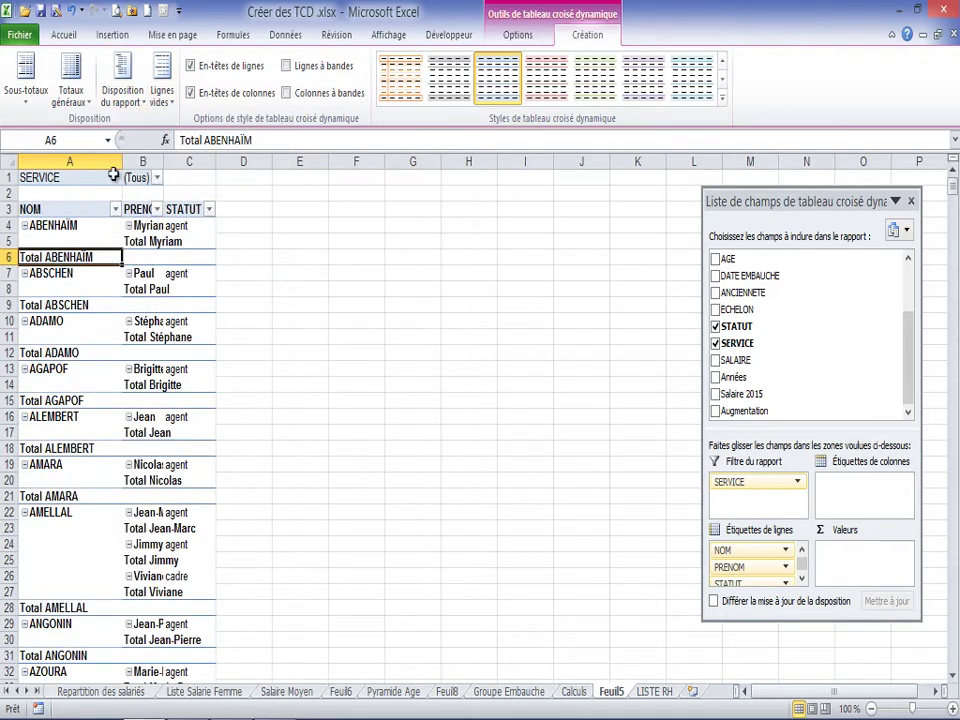
Step: Hide all subtotals in the pivot table and fit column B's width to the first names
left_click(154, 229)
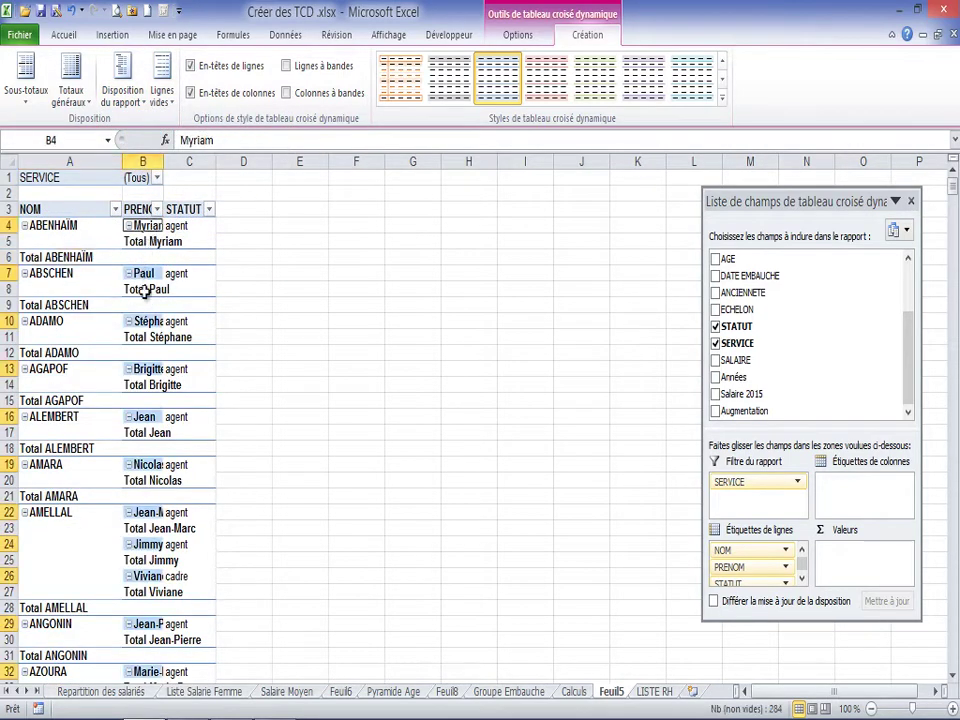
left_click(145, 290)
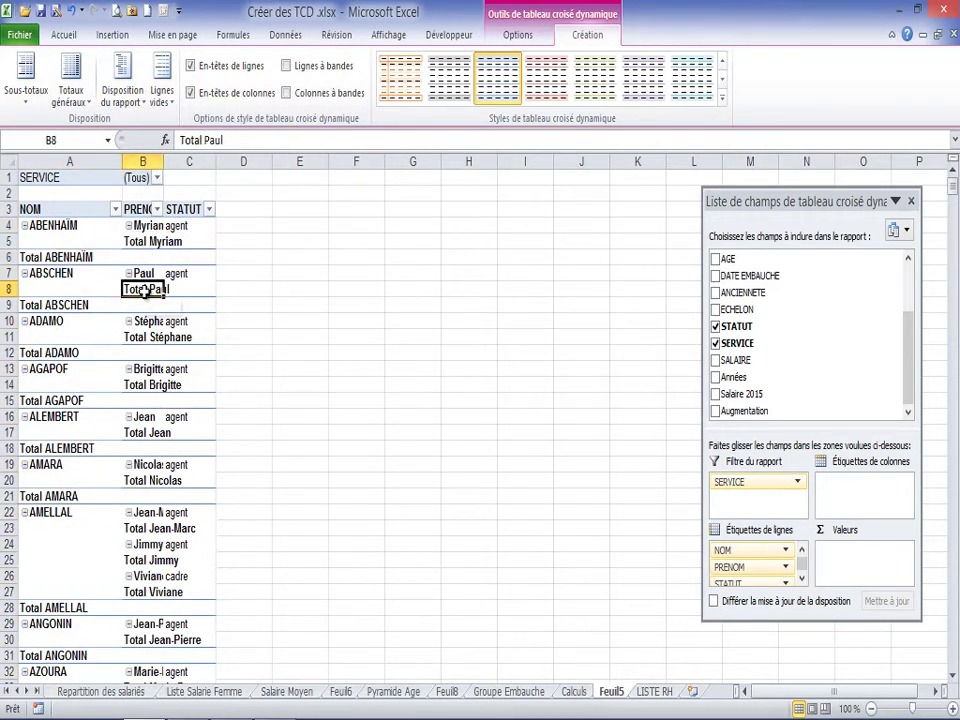
left_click(30, 100)
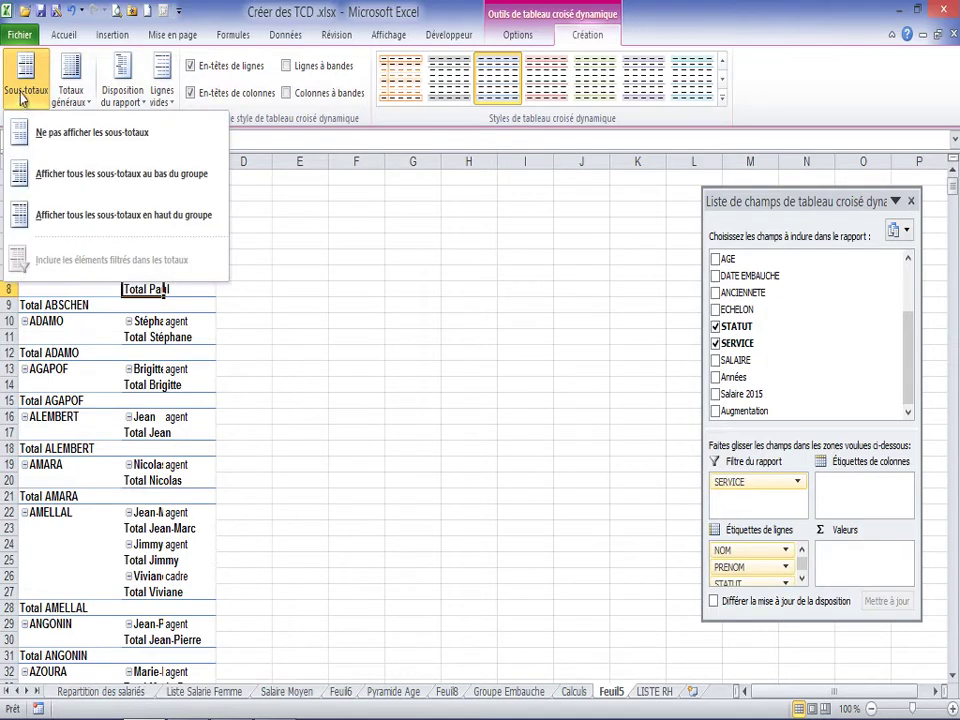
left_click(78, 138)
double_click(165, 161)
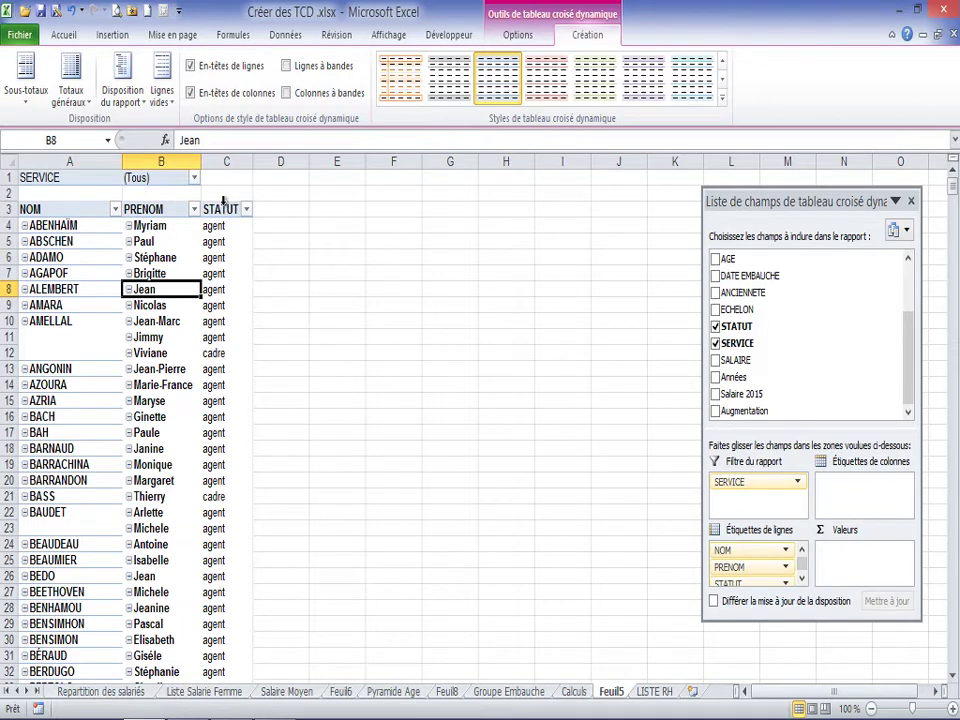
Step: Allow multiple items to be selected in the SERVICE report filter (Sélectionner plusieurs éléments)
scroll(190, 241, "down", 16)
scroll(190, 241, "down", 6)
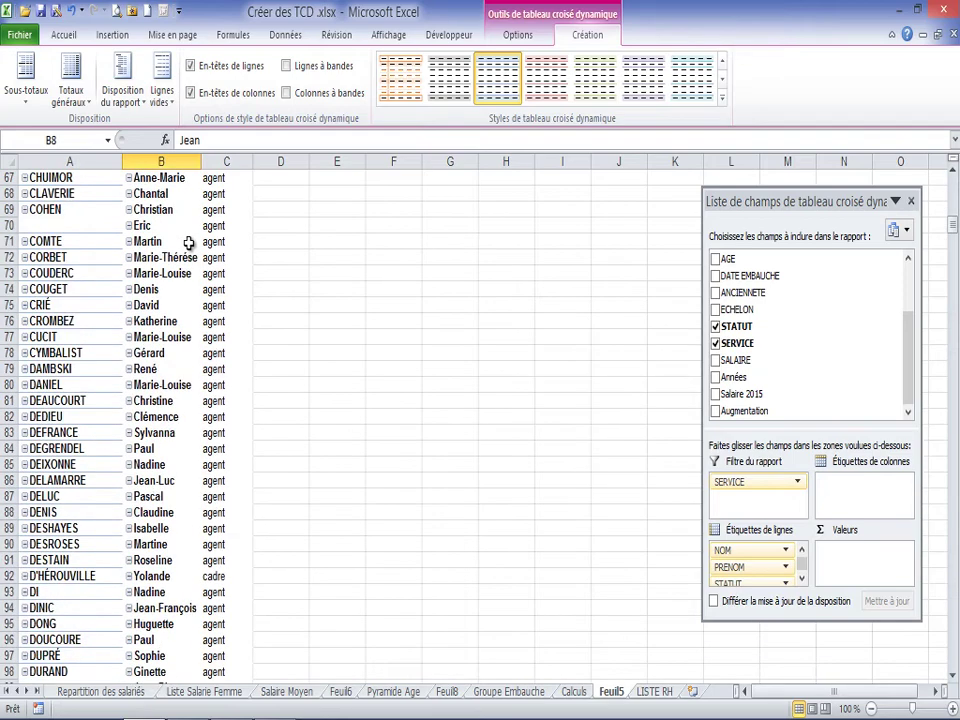
scroll(190, 241, "up", 12)
scroll(190, 241, "up", 10)
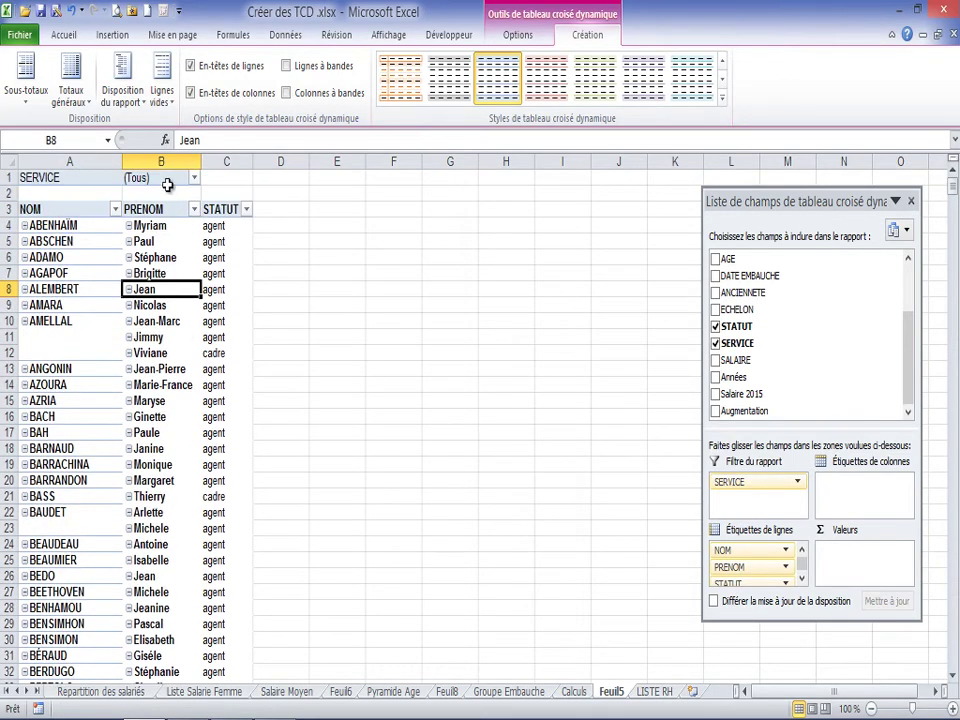
left_click(75, 177)
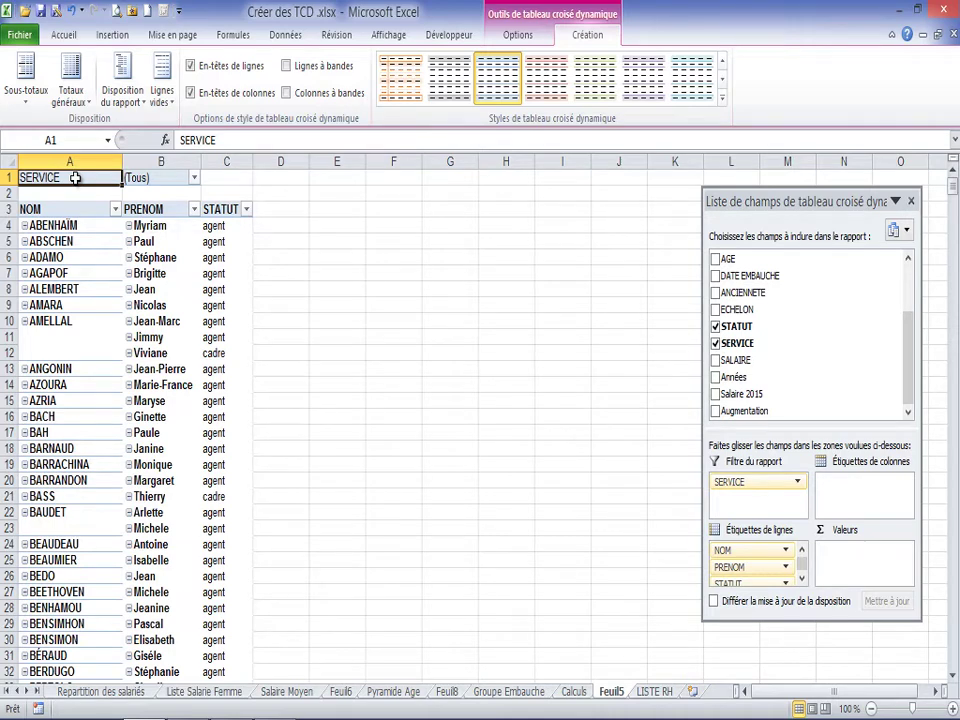
left_click(195, 179)
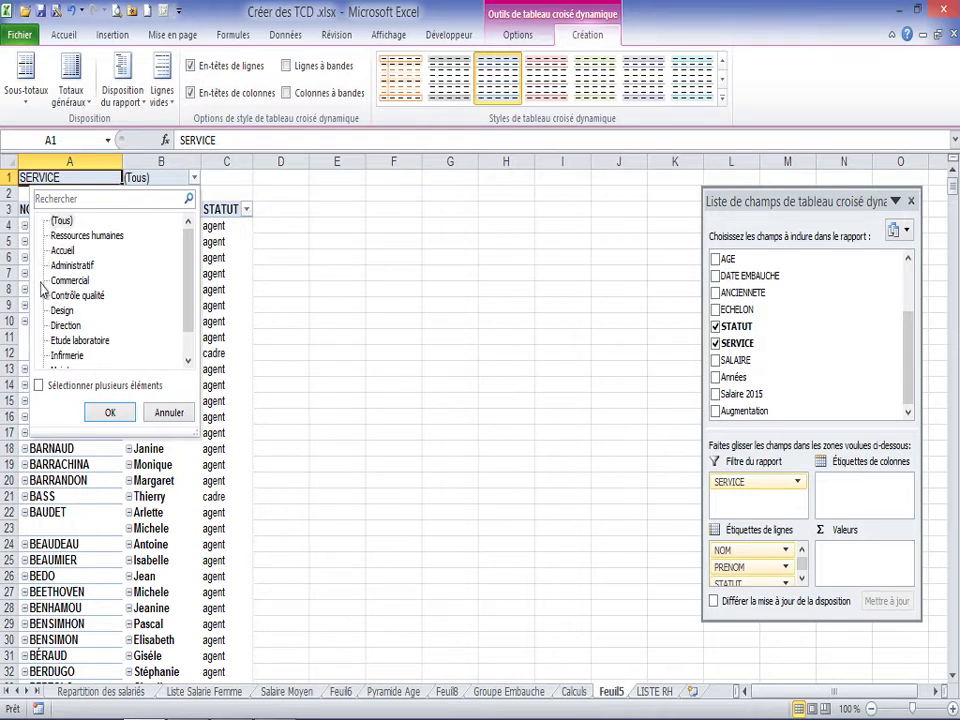
left_click(39, 386)
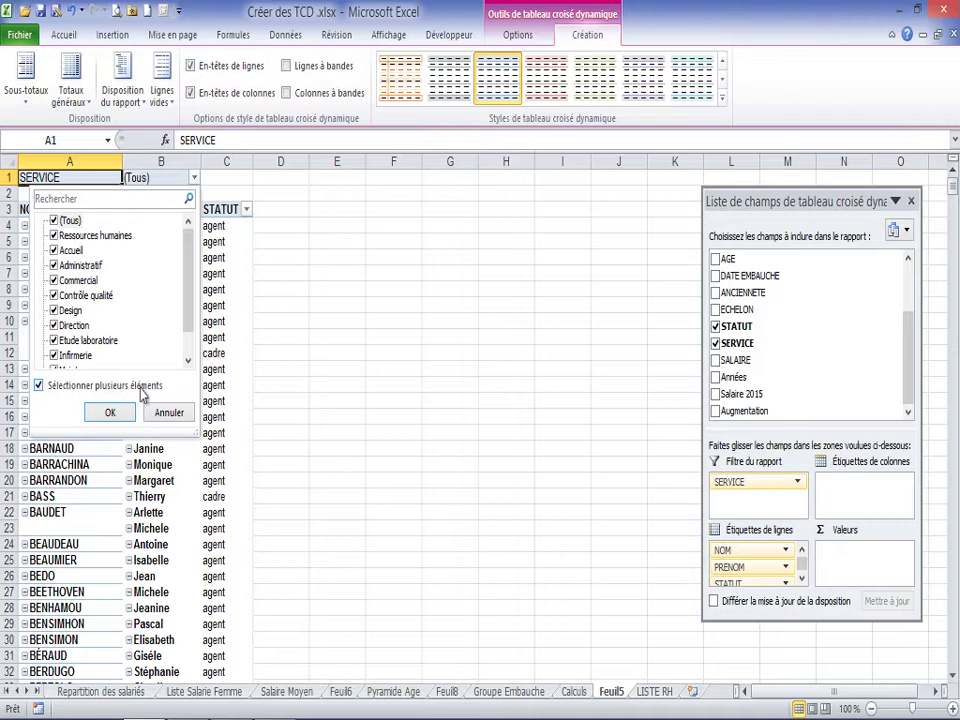
scroll(189, 297, "down", 1)
scroll(194, 337, "up", 2)
scroll(192, 252, "down", 1)
scroll(194, 258, "up", 1)
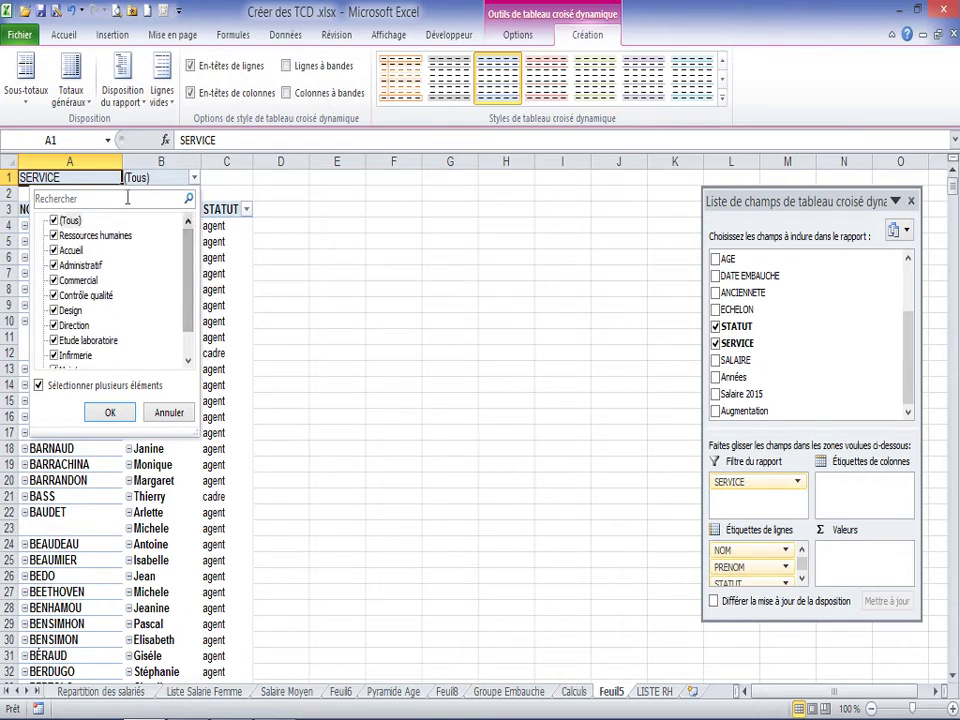
Step: Clear all services in the SERVICE filter and apply it with only Direction and Ressources humaines selected
left_click(57, 222)
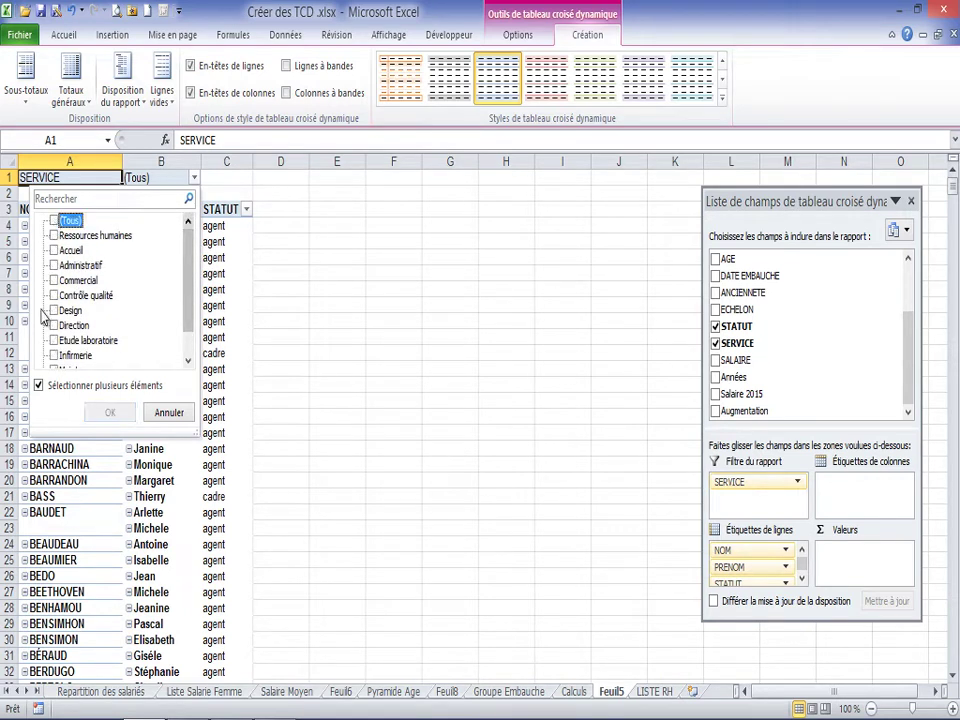
scroll(188, 252, "down", 1)
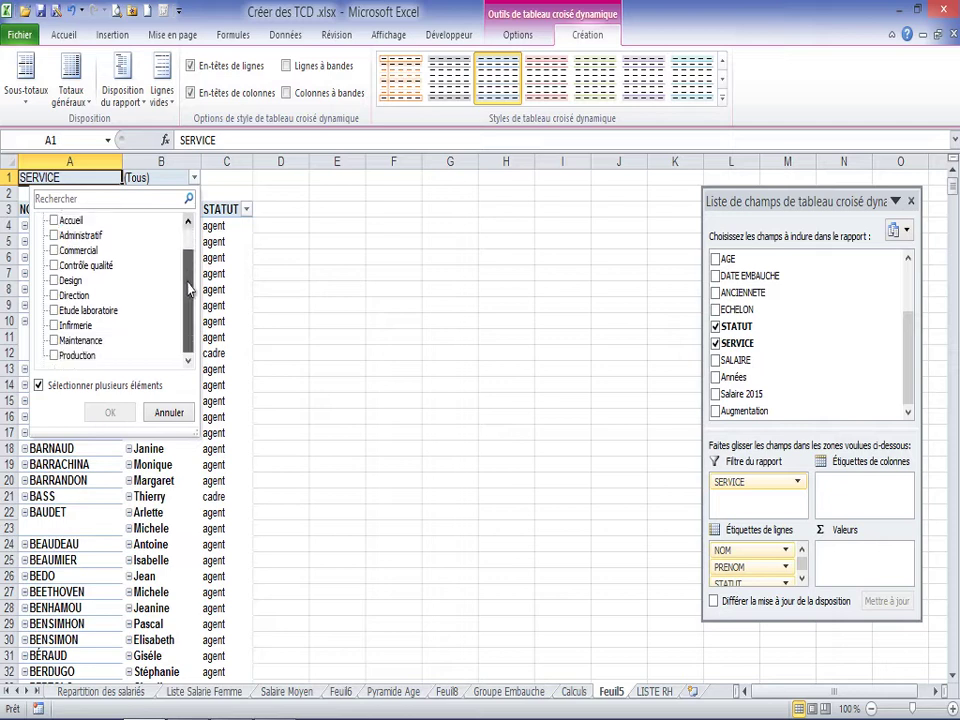
scroll(190, 258, "up", 1)
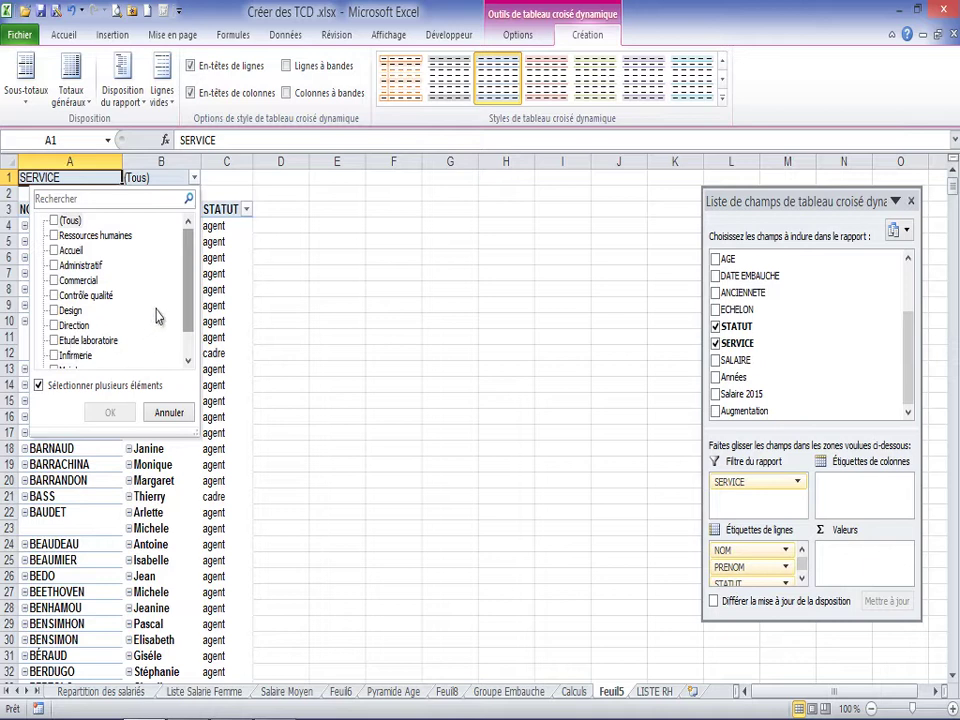
left_click(54, 325)
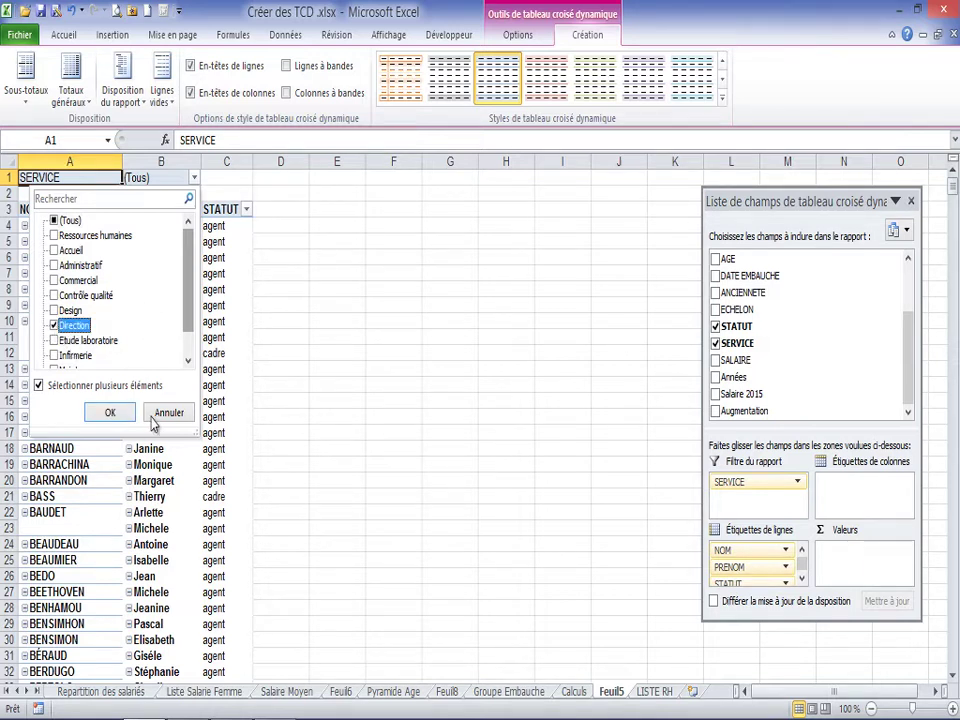
left_click(54, 235)
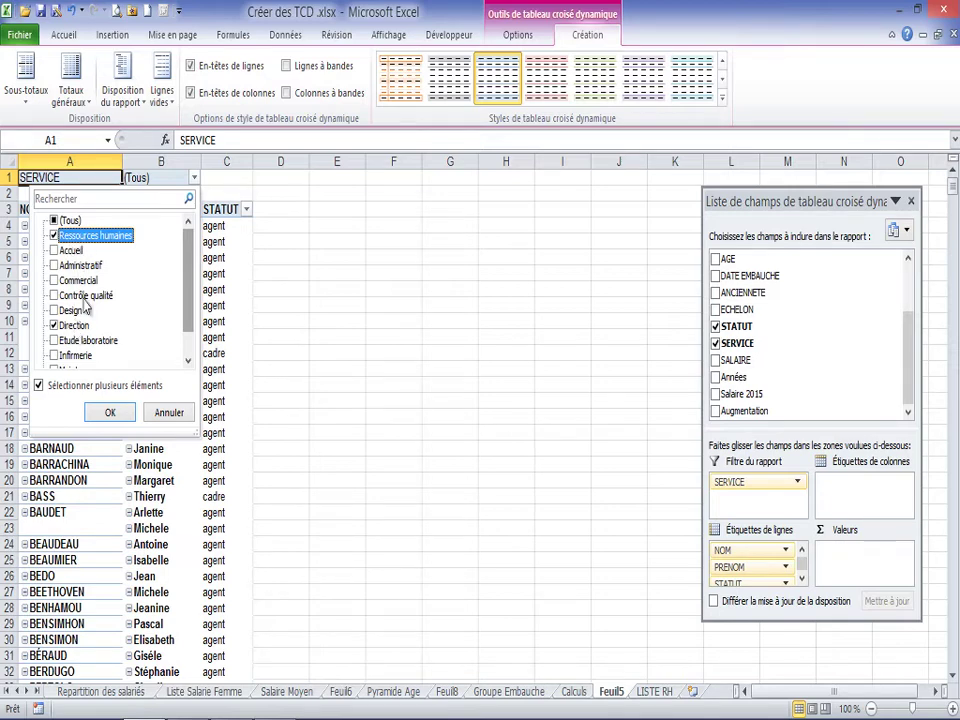
left_click(112, 413)
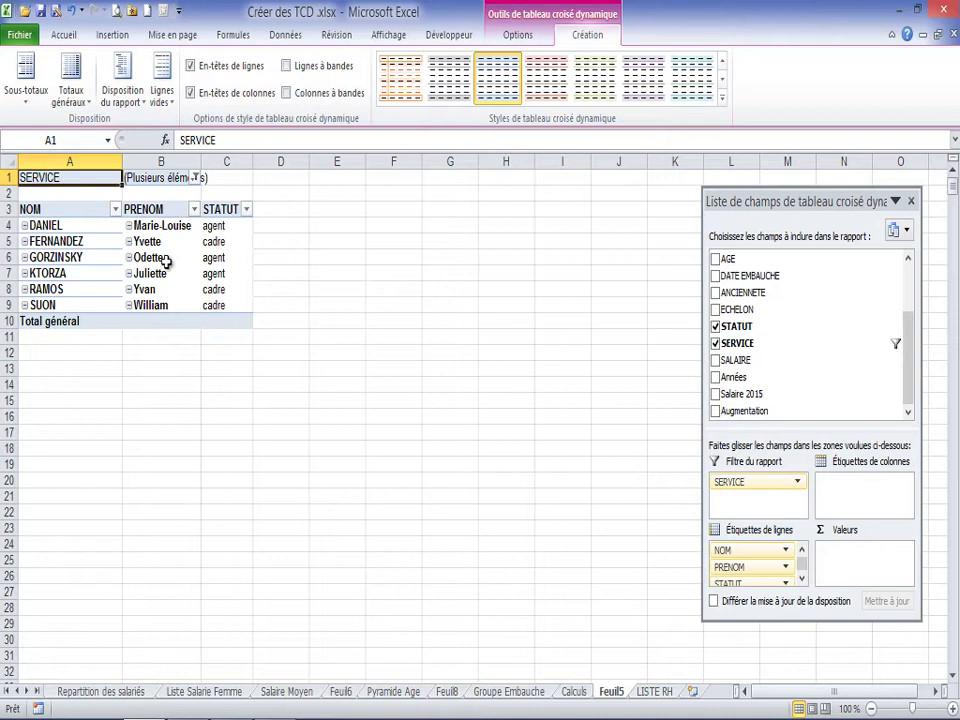
Step: Replace the SERVICE report filter's selection with Production, Etude laboratoire and Contrôle qualité, and apply it
left_click(197, 178)
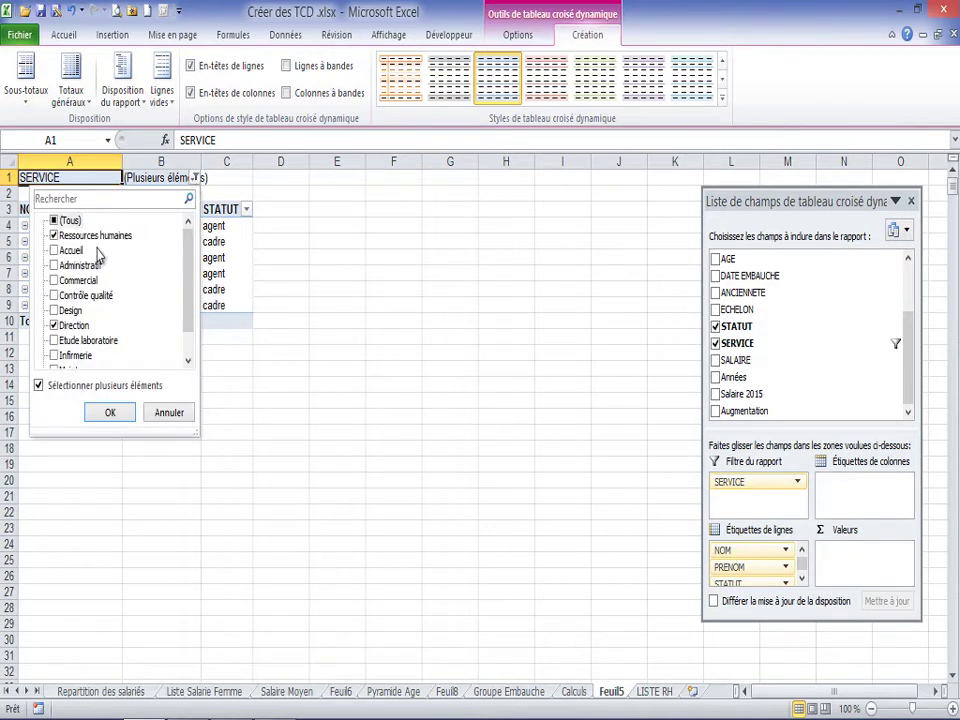
left_click(54, 235)
left_click(54, 325)
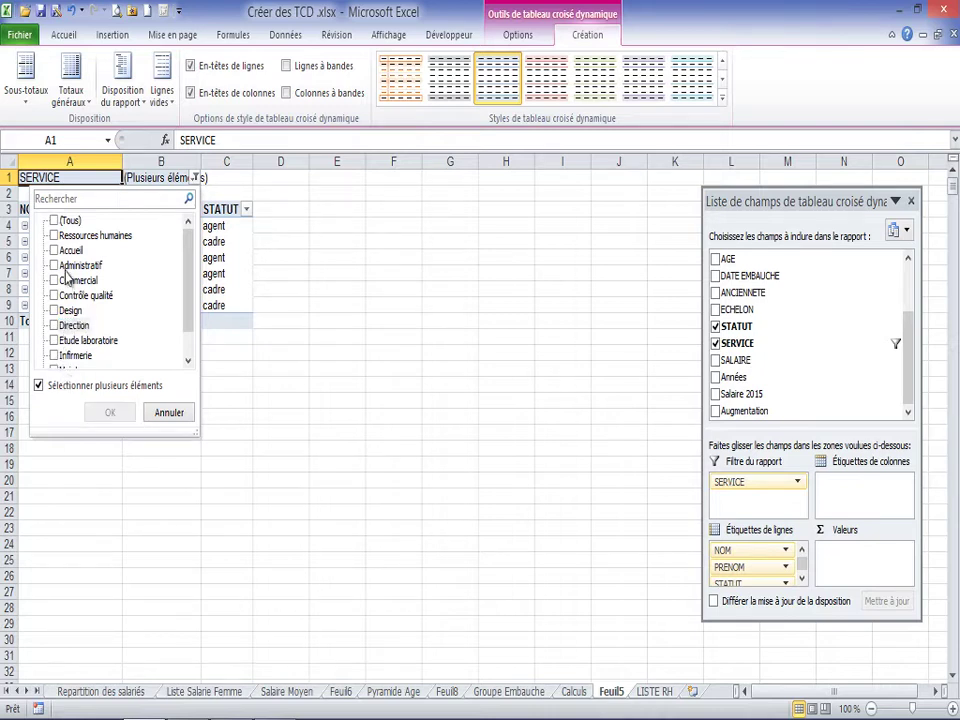
left_click_drag(190, 258, 171, 332)
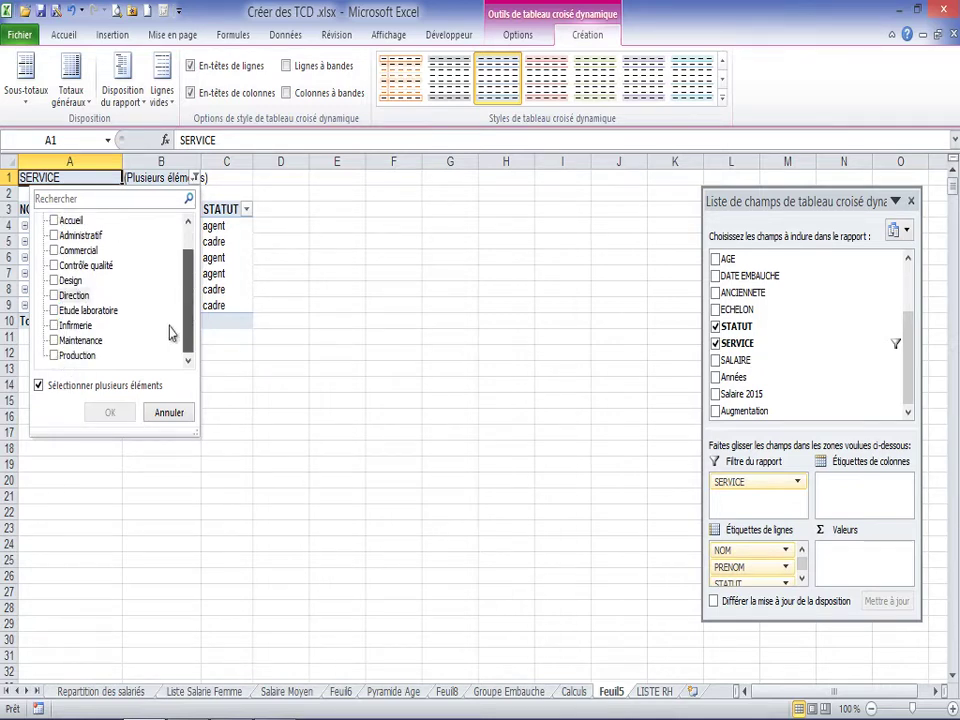
left_click(54, 355)
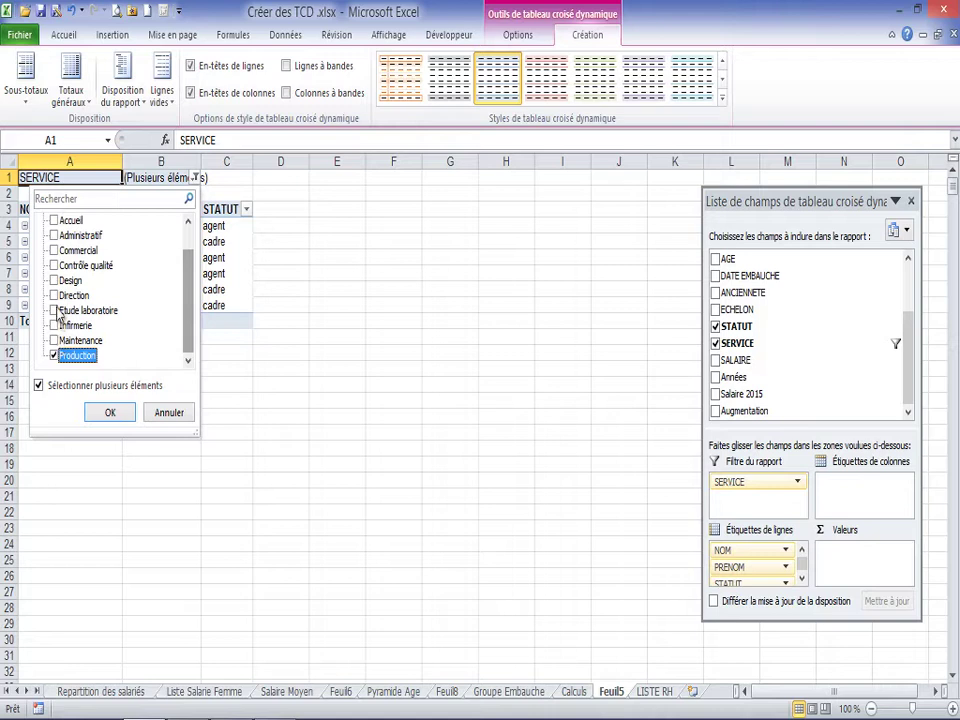
left_click(55, 311)
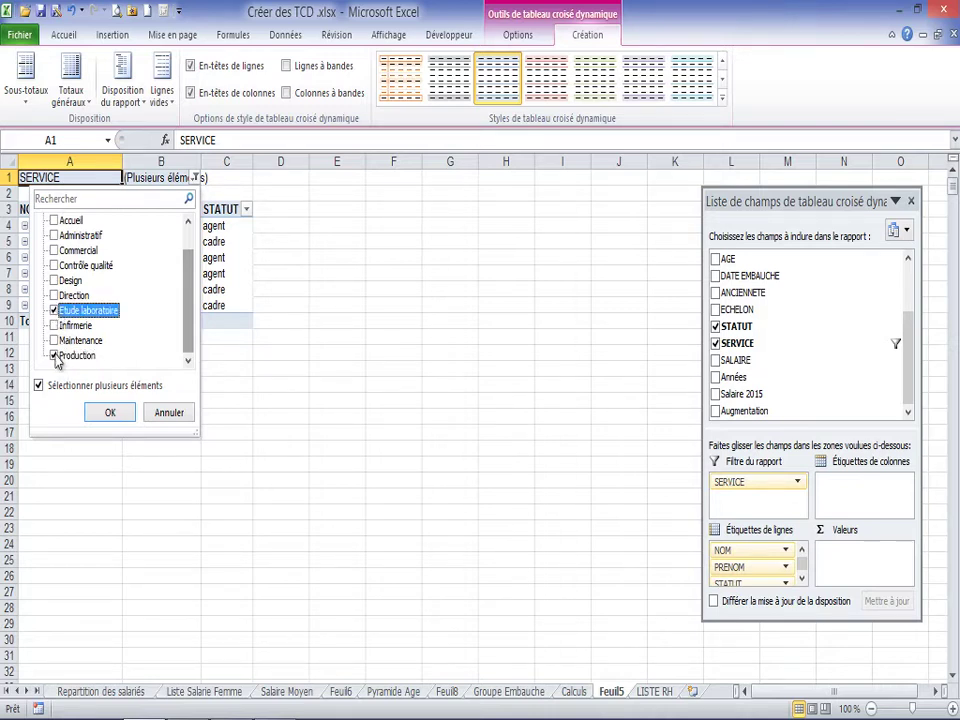
left_click(54, 265)
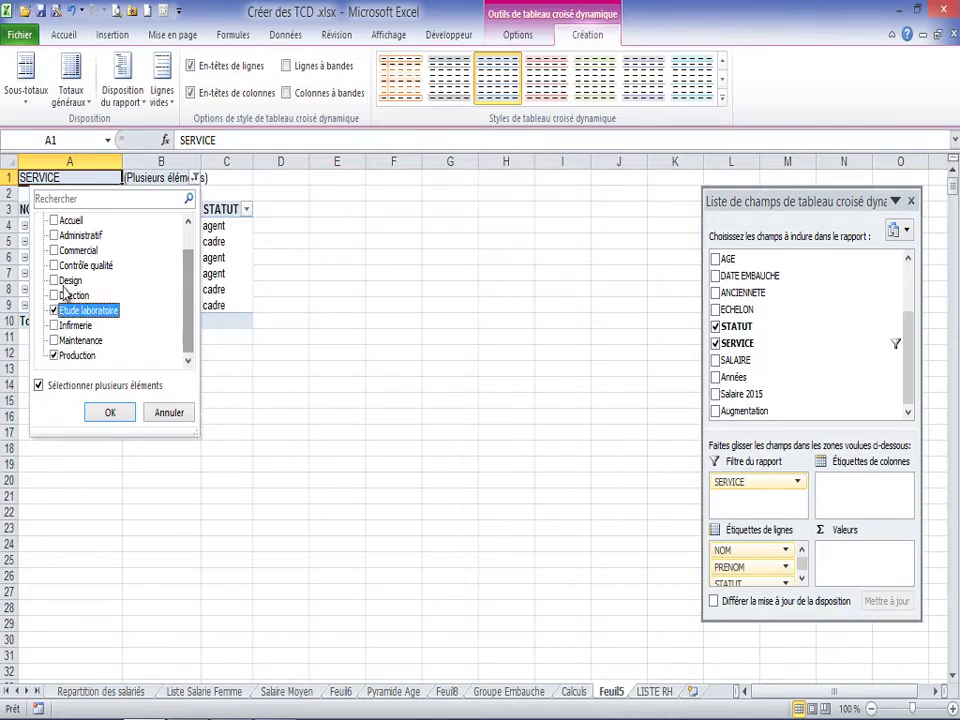
left_click(112, 413)
Step: Look through the employees listed in the filtered pivot table and return to its beginning
scroll(163, 401, "down", 2)
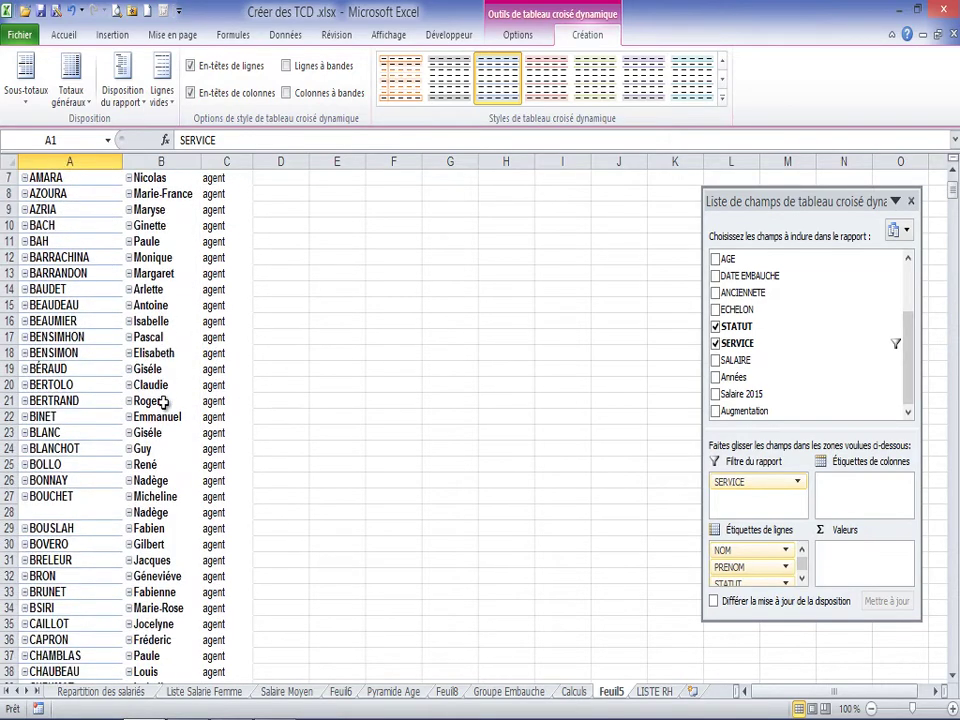
scroll(163, 401, "down", 7)
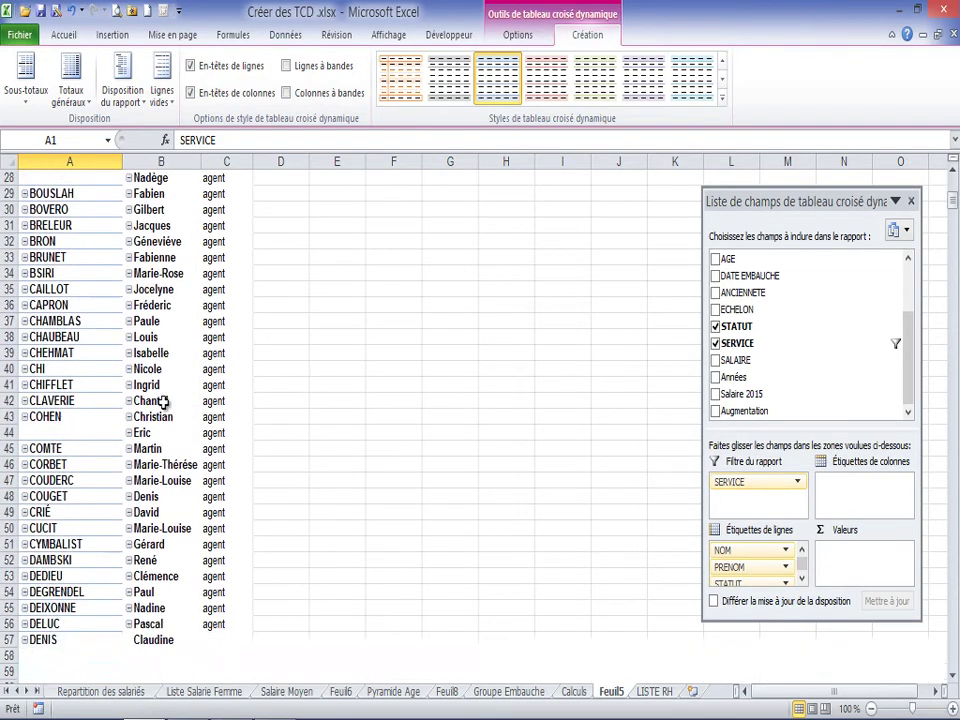
scroll(163, 401, "down", 5)
scroll(163, 401, "down", 5)
scroll(163, 401, "up", 9)
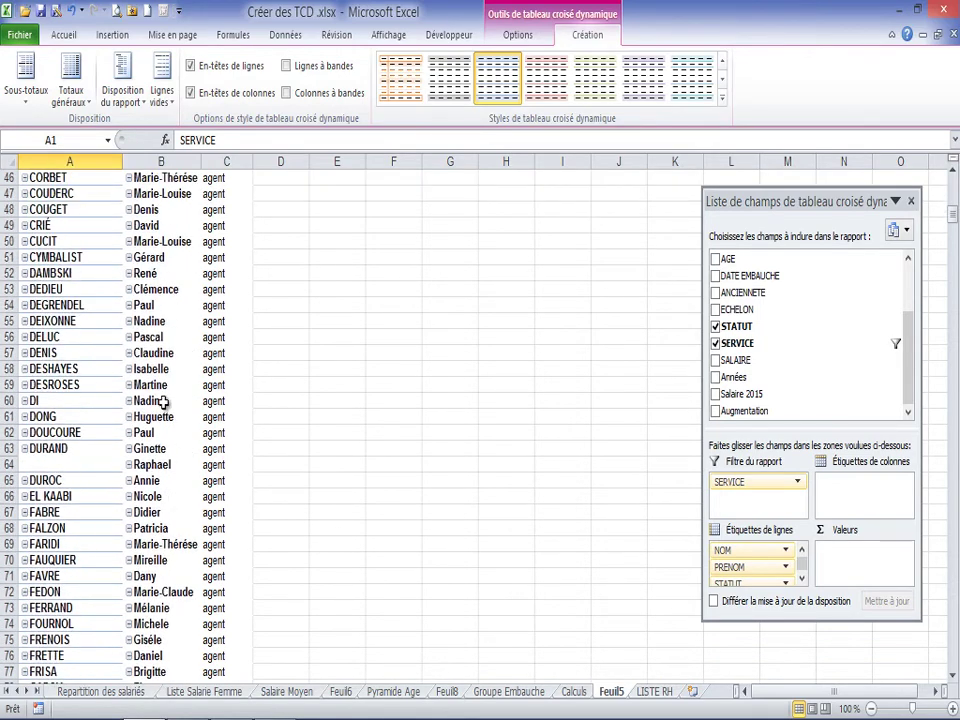
scroll(163, 401, "up", 3)
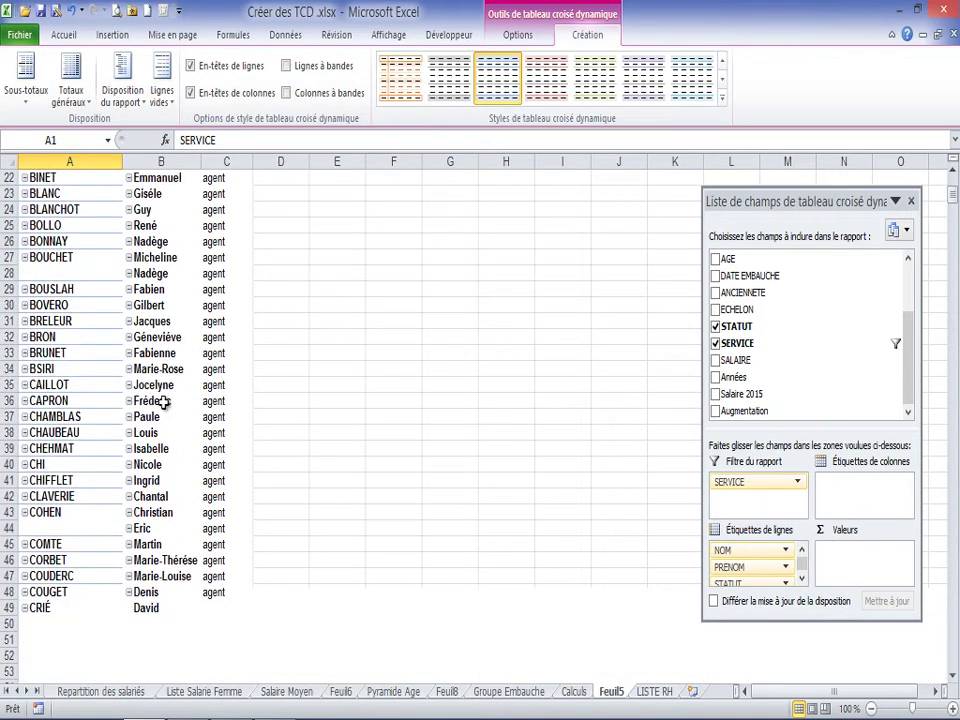
scroll(163, 401, "up", 4)
scroll(163, 401, "down", 2)
scroll(163, 401, "up", 5)
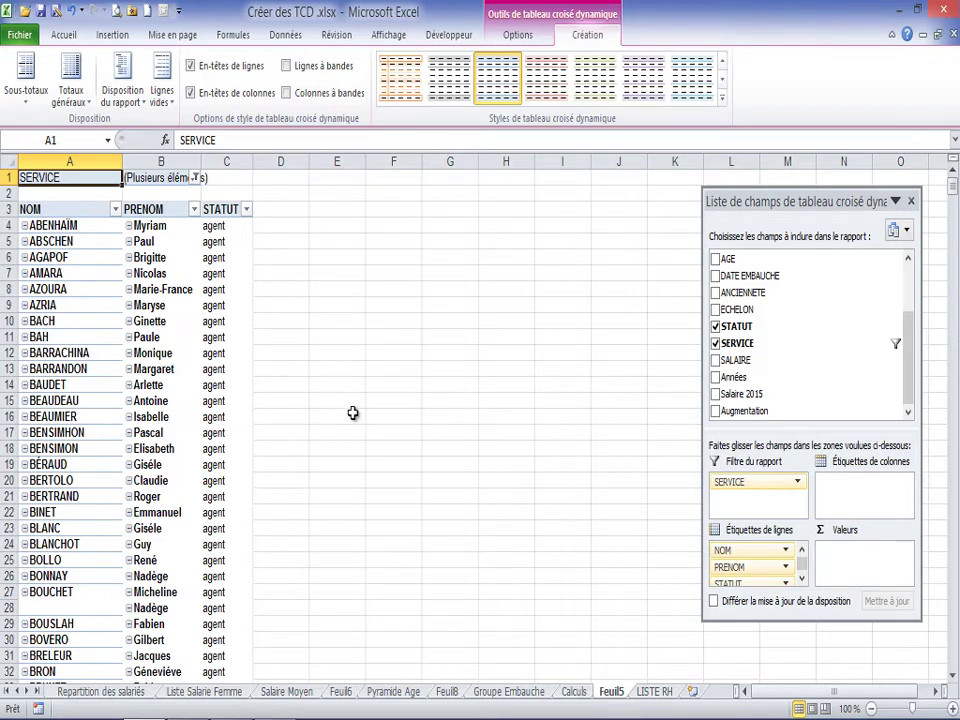
Step: Move the SERVICE field into the row labels between PRENOM and STATUT, and fit column C's width to the service names
mouse_move(908, 358)
left_mouse_down()
mouse_move(920, 311)
mouse_move(922, 367)
left_mouse_up()
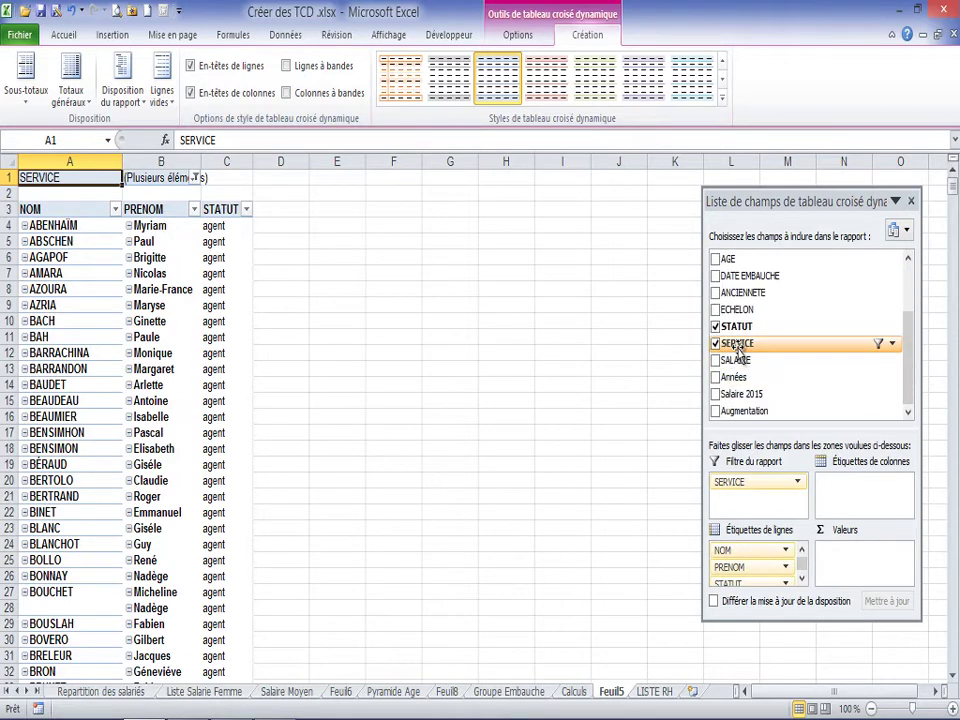
left_click_drag(741, 360, 740, 572)
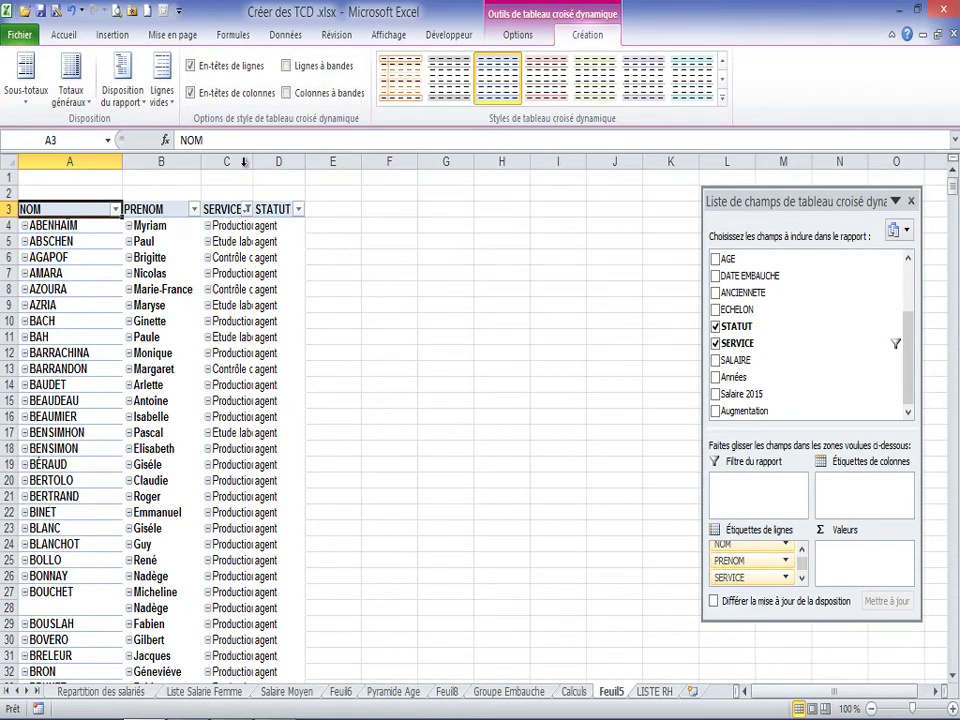
double_click(253, 161)
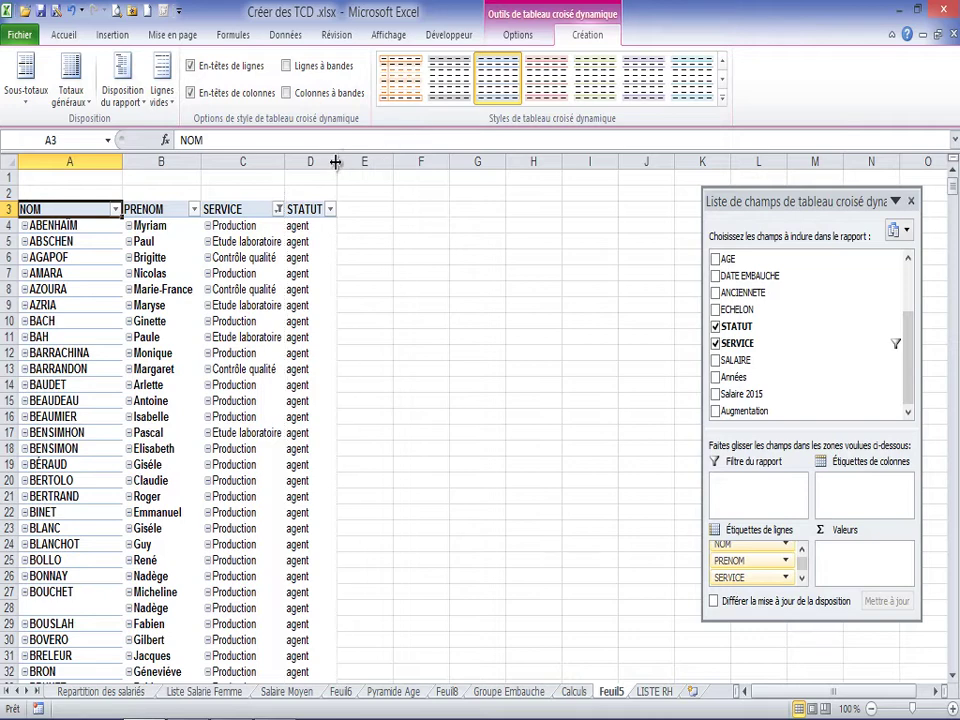
left_click(70, 177)
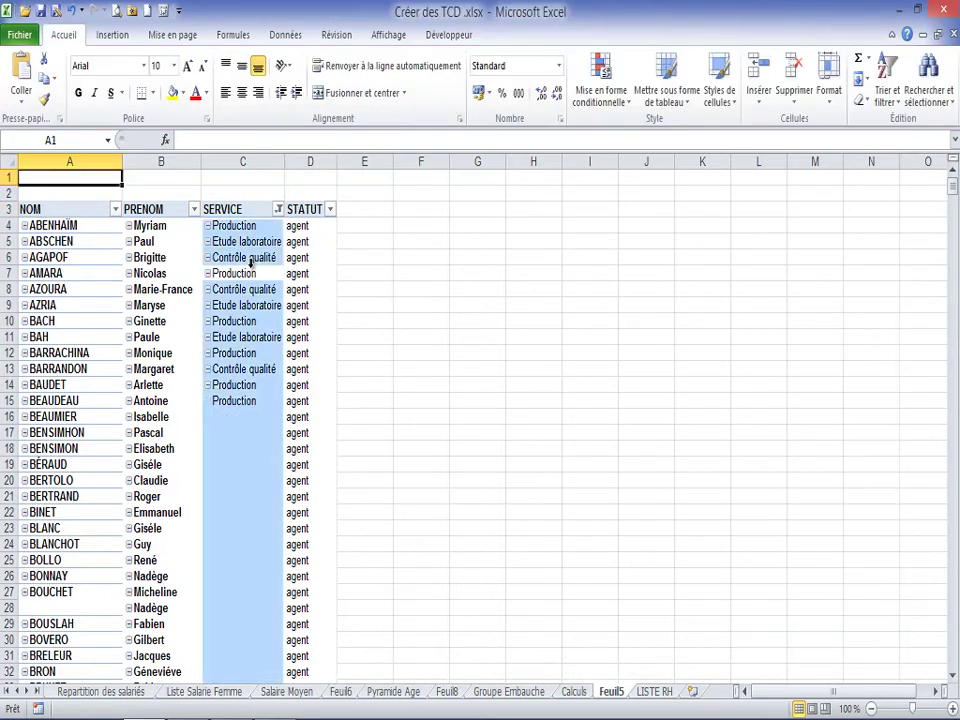
Step: Insert a slicer (segment) for the SERVICE field of the pivot table
left_click(246, 273)
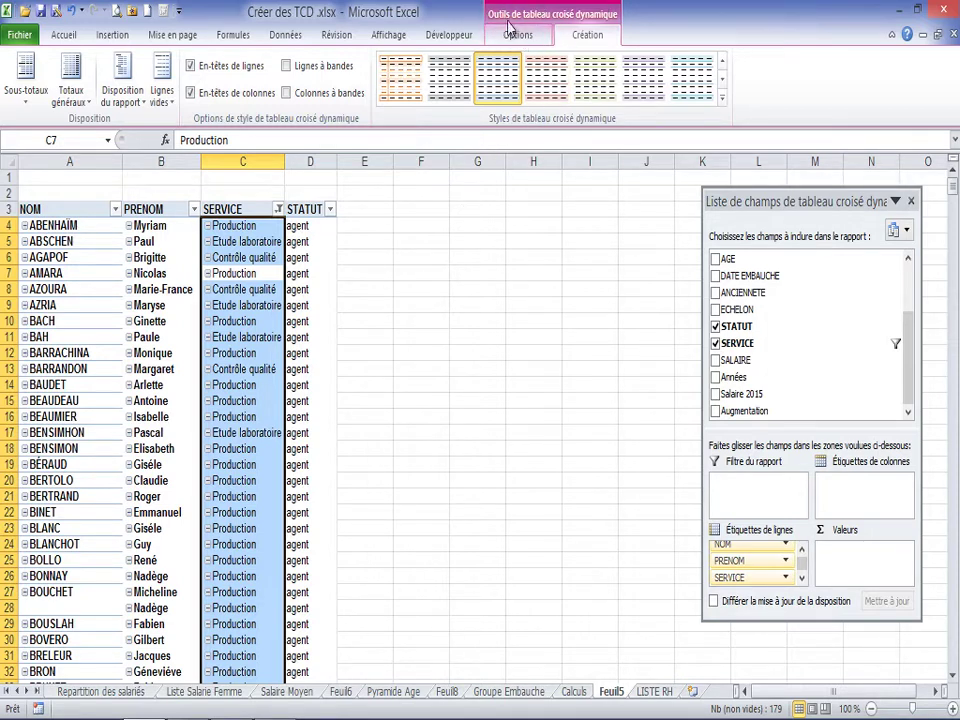
left_click(519, 36)
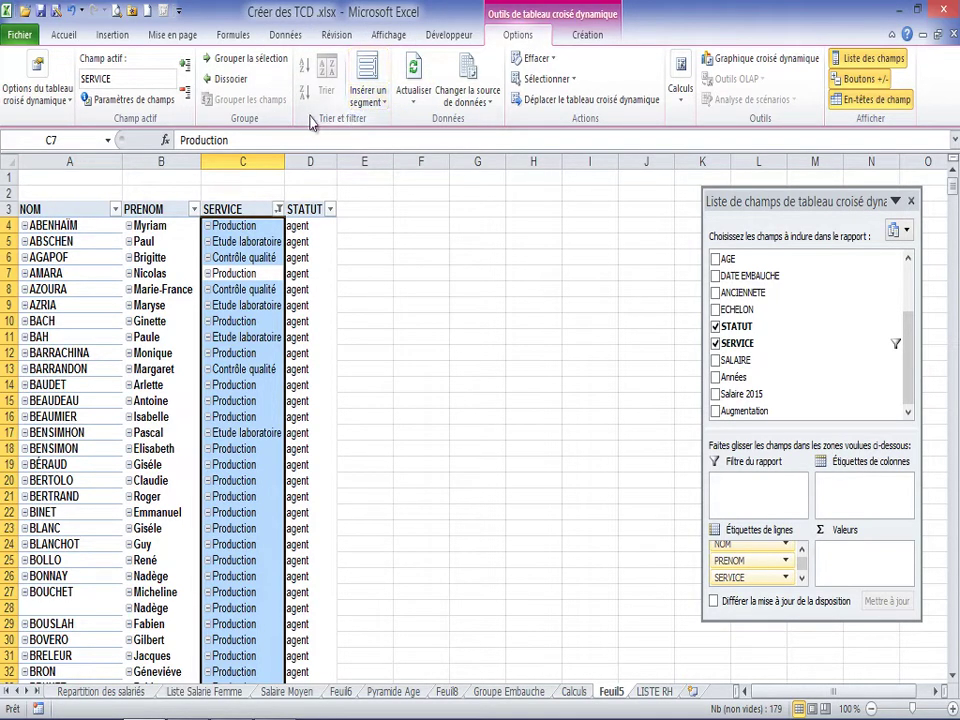
left_click(380, 105)
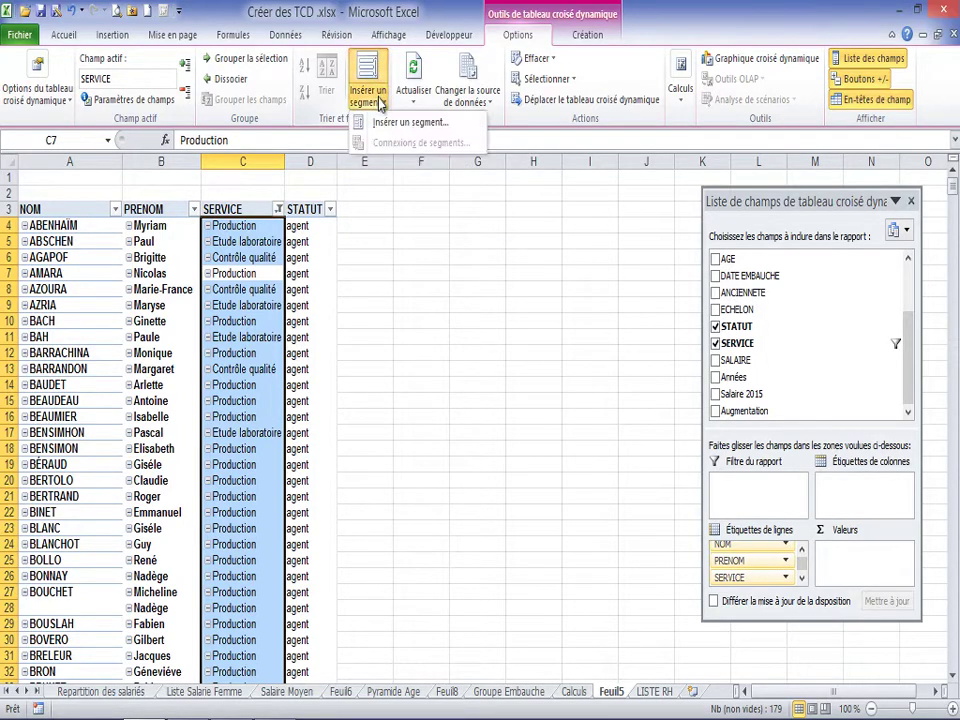
left_click(407, 122)
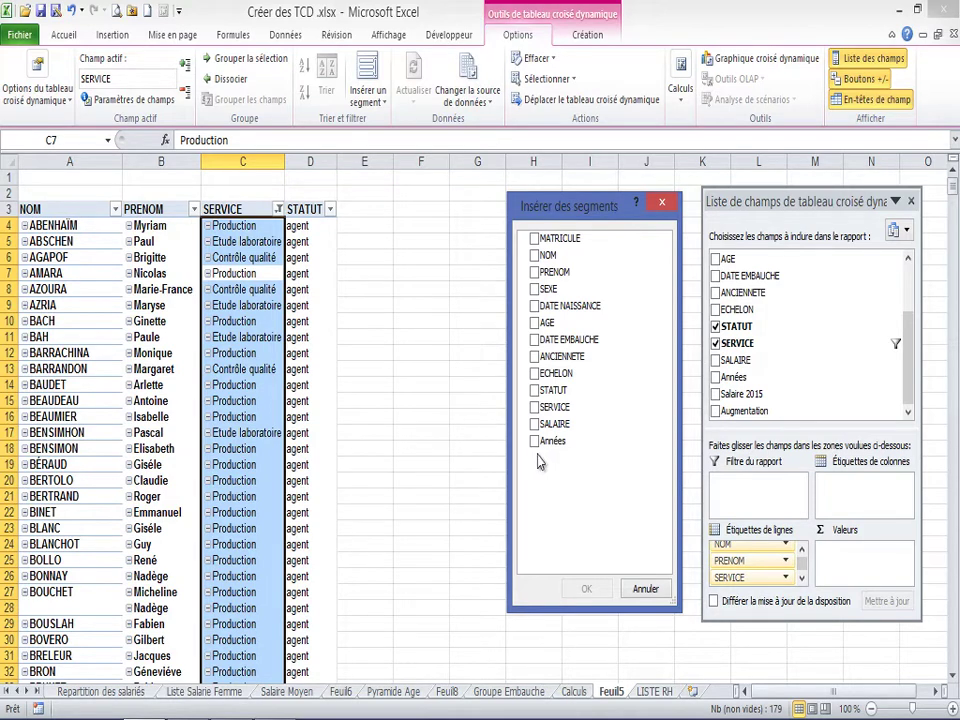
left_click(536, 409)
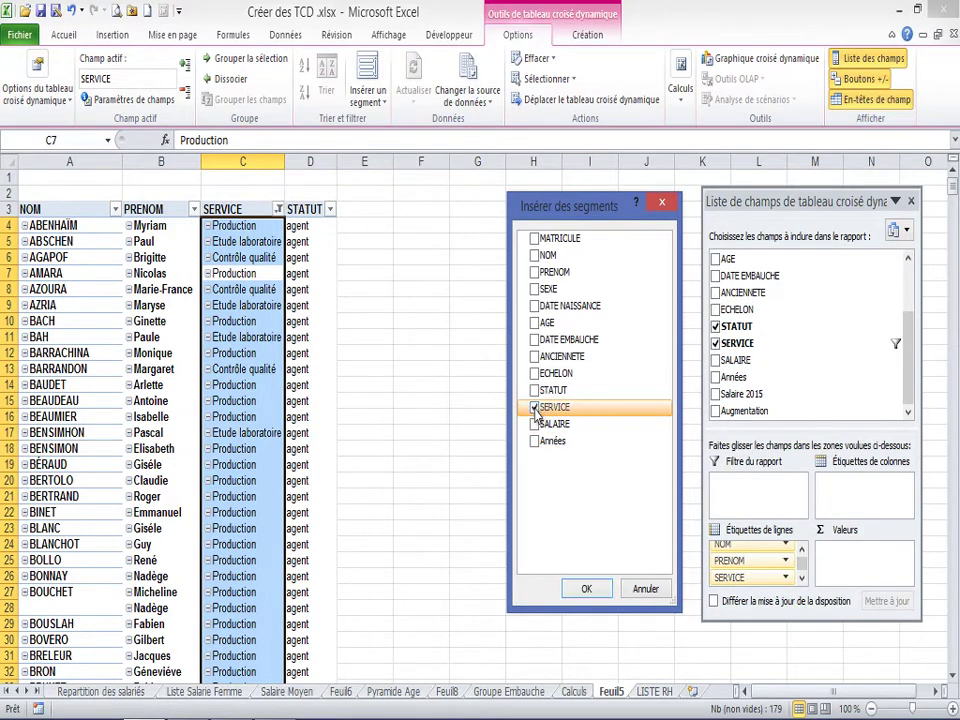
left_click(588, 590)
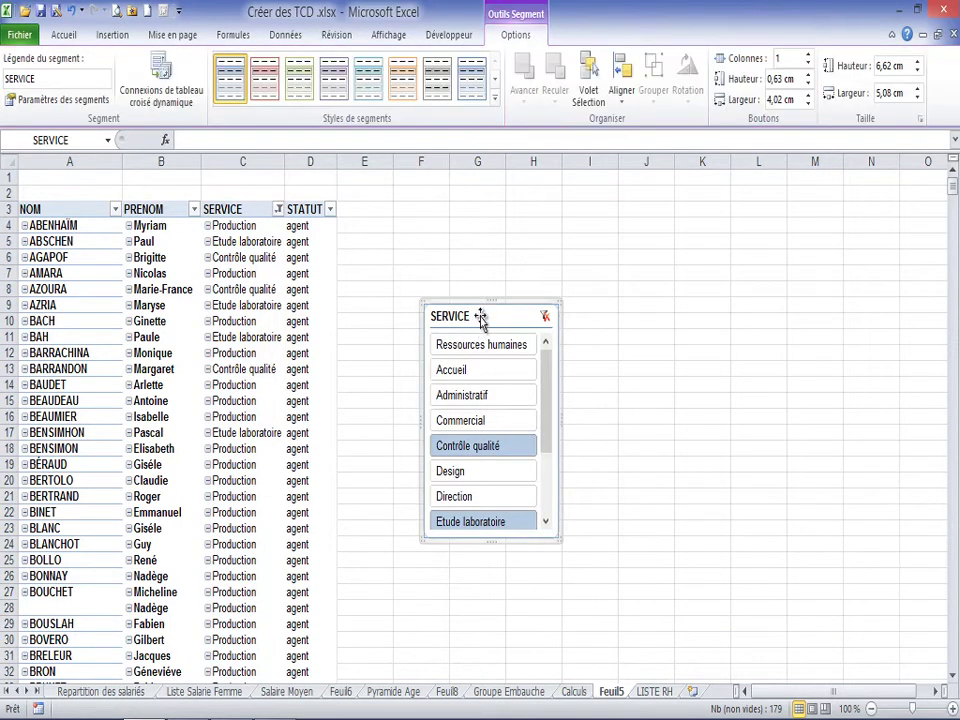
Step: Place the SERVICE slicer beside the pivot table, enlarged to about 9.08 cm high by 5.66 cm wide, and clear its filter
left_click_drag(481, 298, 443, 198)
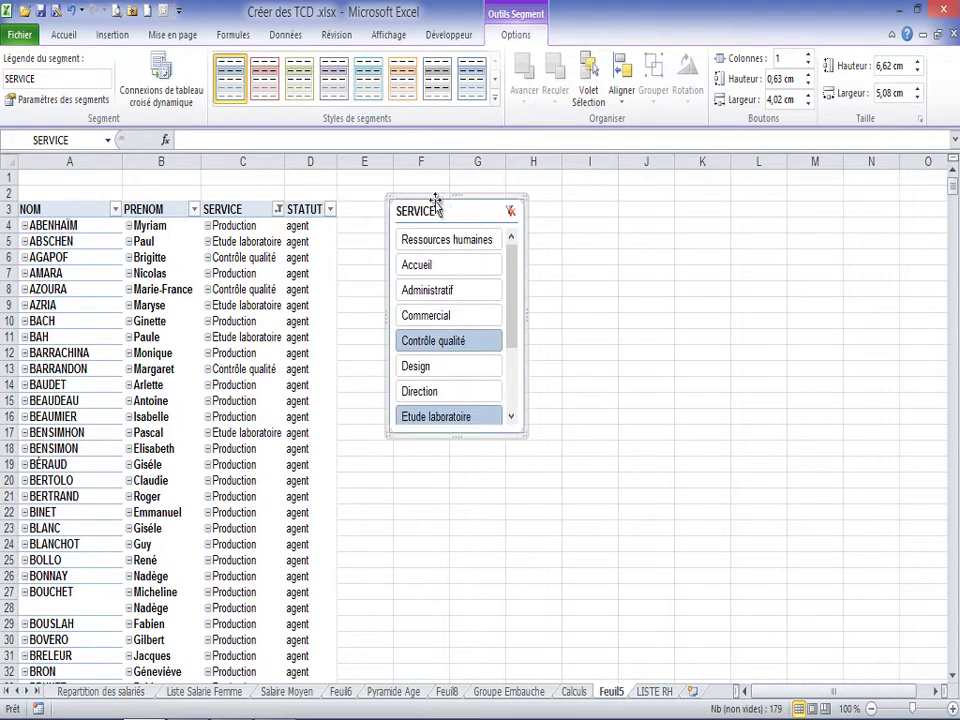
left_click_drag(522, 434, 540, 521)
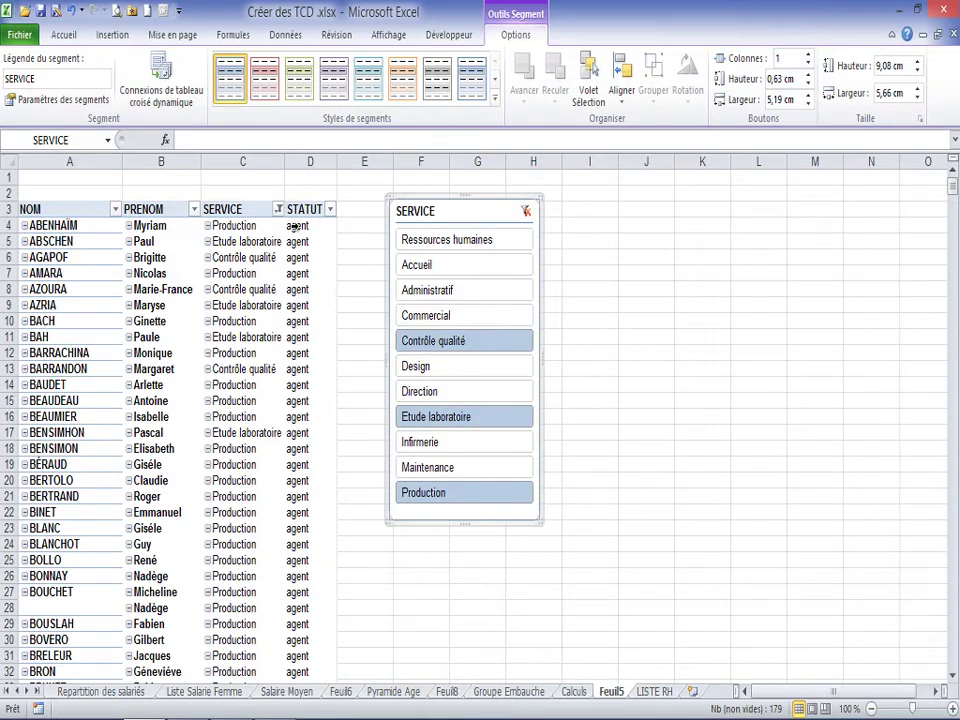
left_click(526, 212)
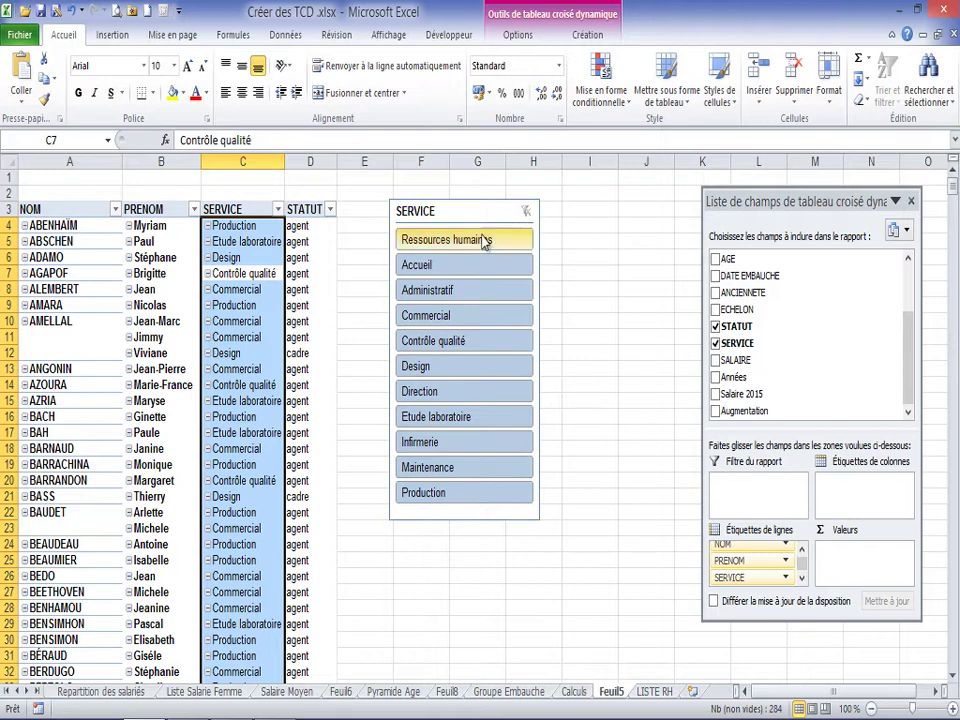
Step: Apply the dark blue slicer style, the first in the Foncé group, to the SERVICE slicer
left_click(456, 209)
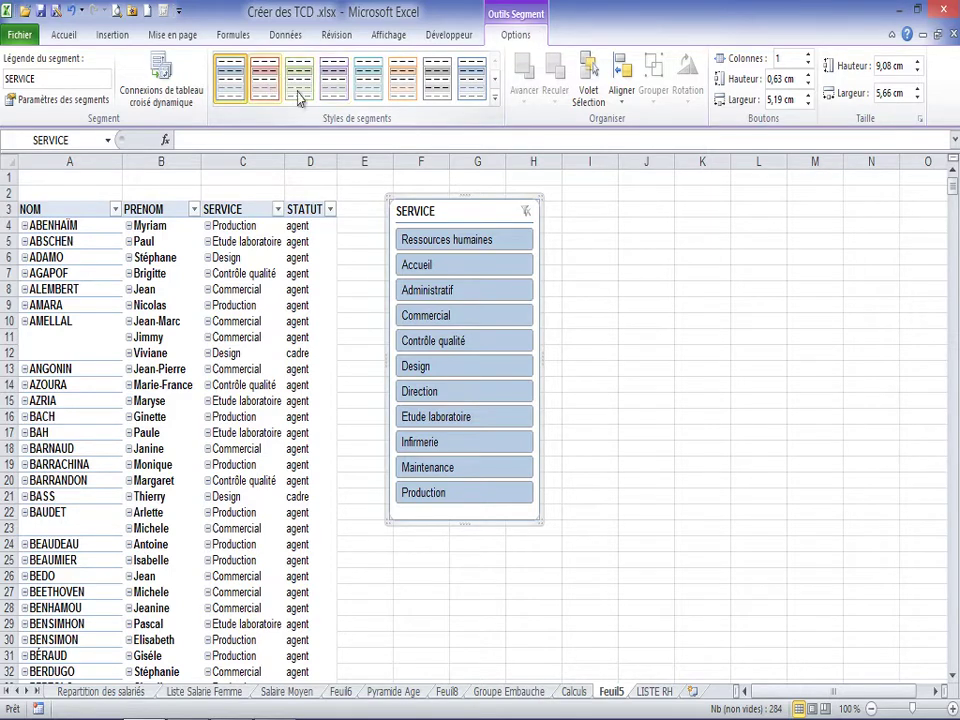
left_click(494, 97)
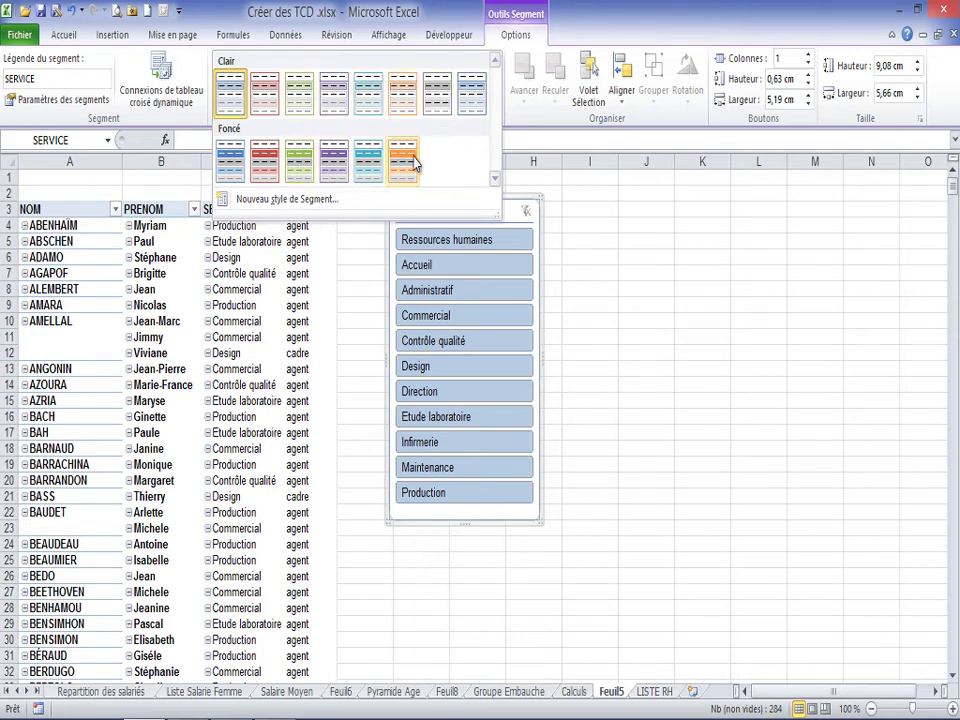
left_click(231, 172)
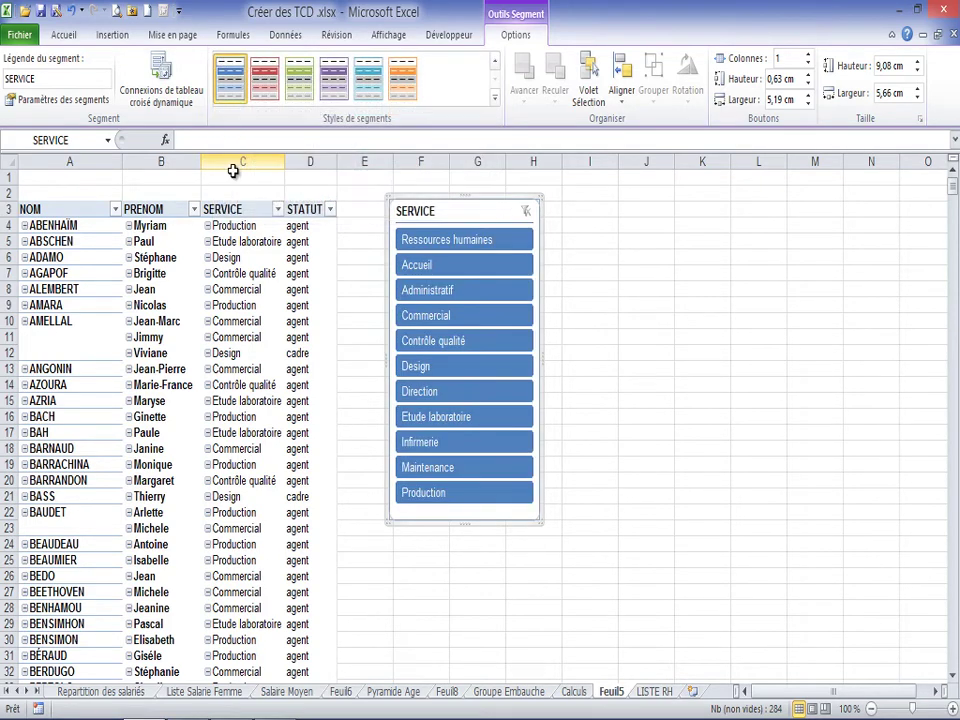
Step: Filter the pivot table through the slicer by one service at a time: Accueil, Ressources humaines, Accueil again and Administratif
left_click(462, 268)
left_click(469, 203)
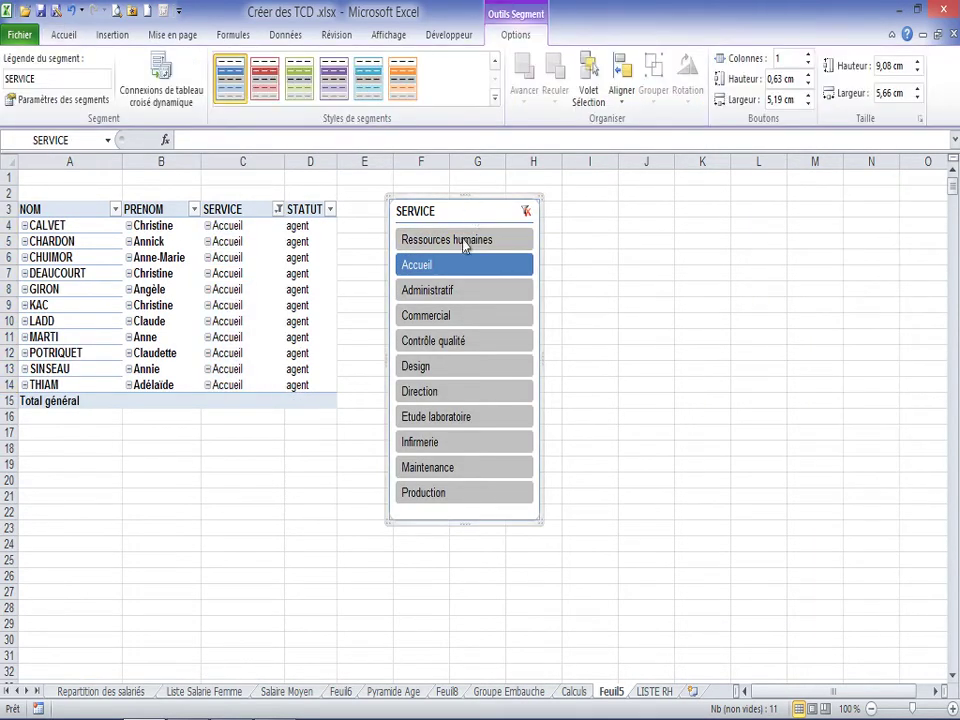
left_click(460, 244)
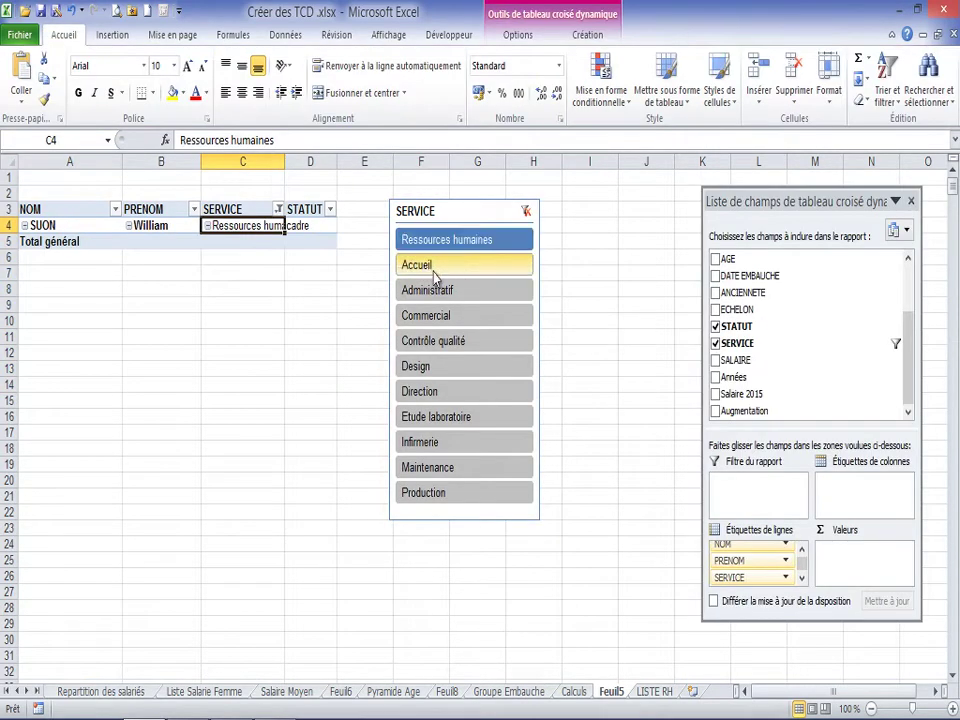
left_click(434, 268)
left_click(445, 298)
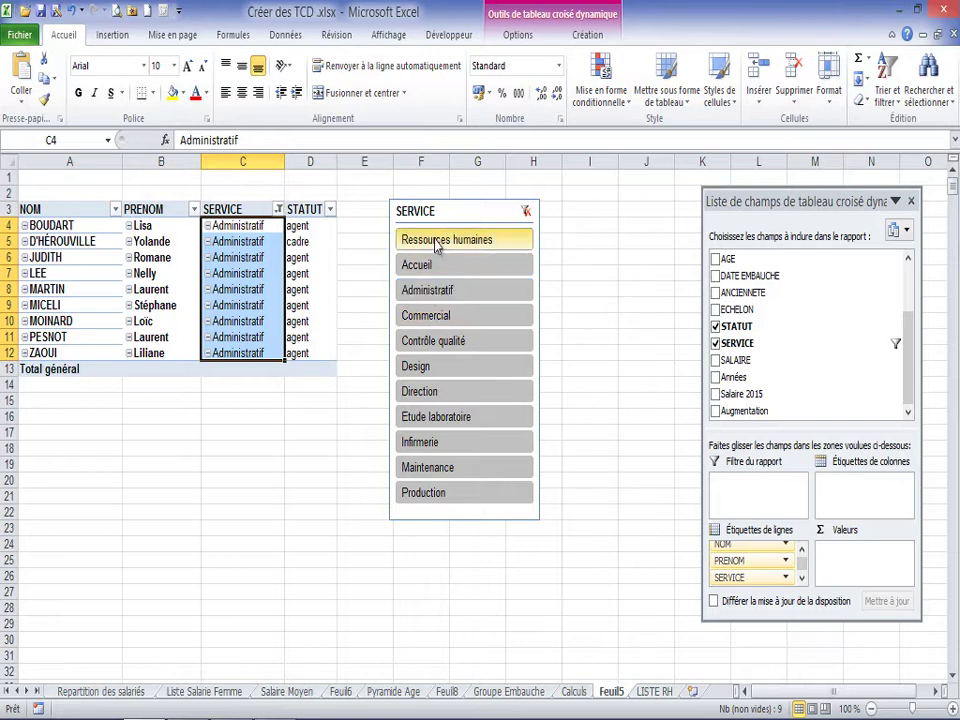
Step: Select Ressources humaines, Accueil, Administratif, Commercial and Contrôle qualité together in the SERVICE slicer
left_click(420, 265, "ctrl")
left_click(446, 314, "ctrl")
left_click(445, 339, "ctrl")
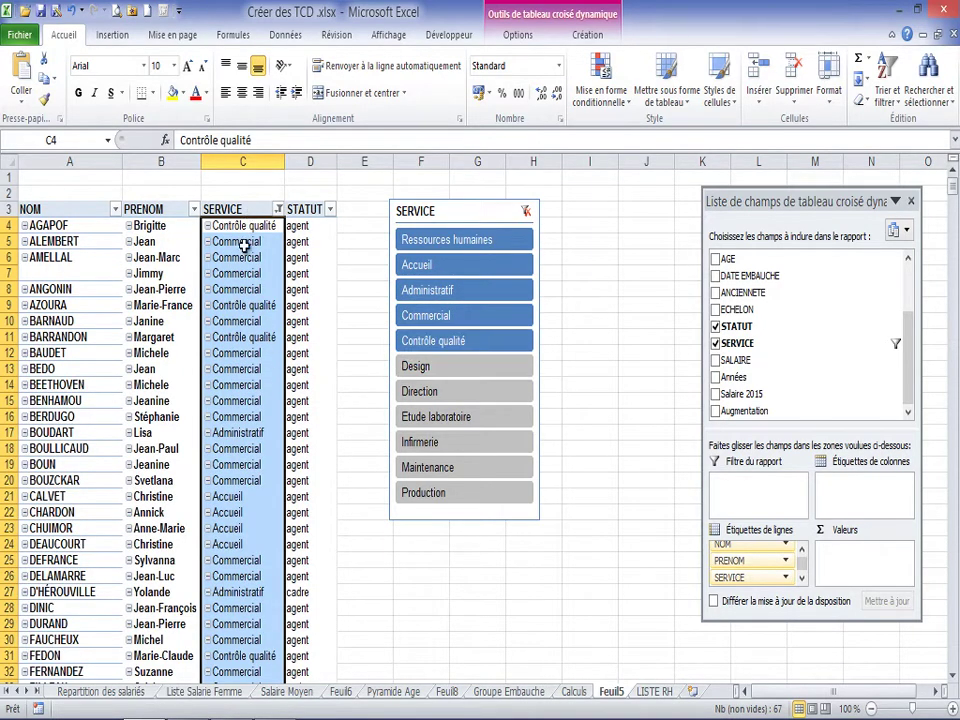
Step: Filter the pivot table through the slicer by the non-adjacent services Ressources humaines, Administratif, Direction and Infirmerie
left_click(462, 244)
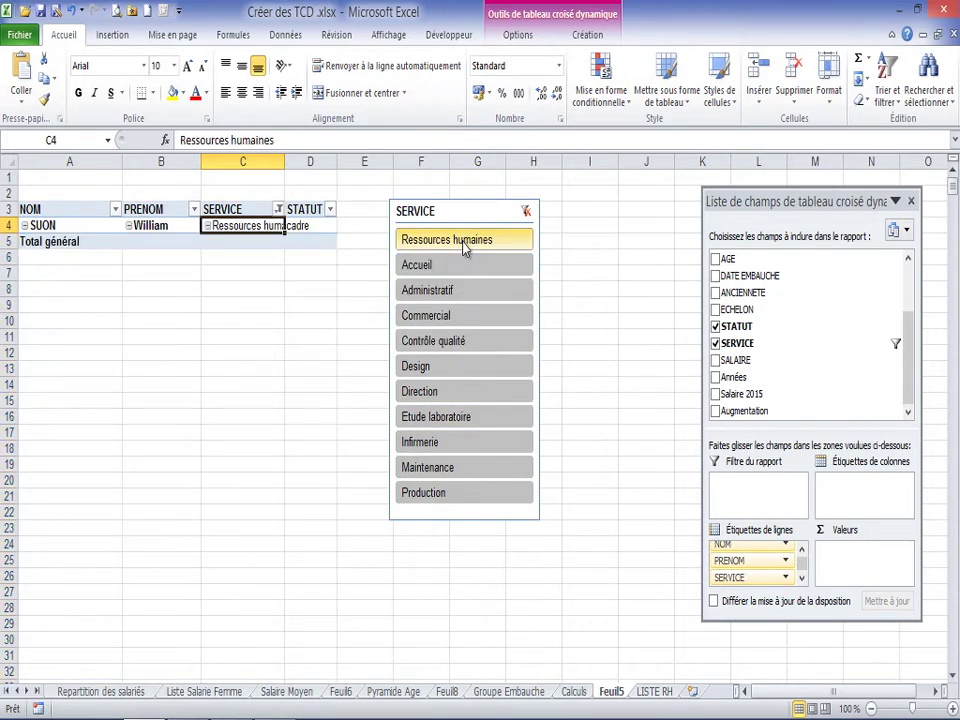
left_click(465, 292, "ctrl")
left_click(454, 391, "ctrl")
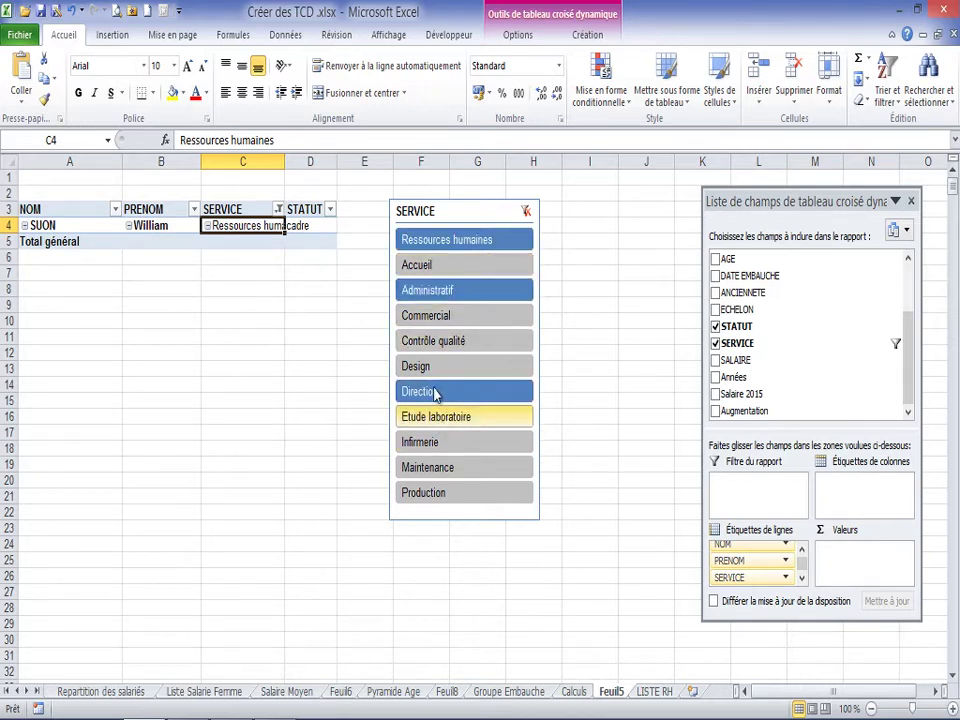
left_click(427, 453, "ctrl")
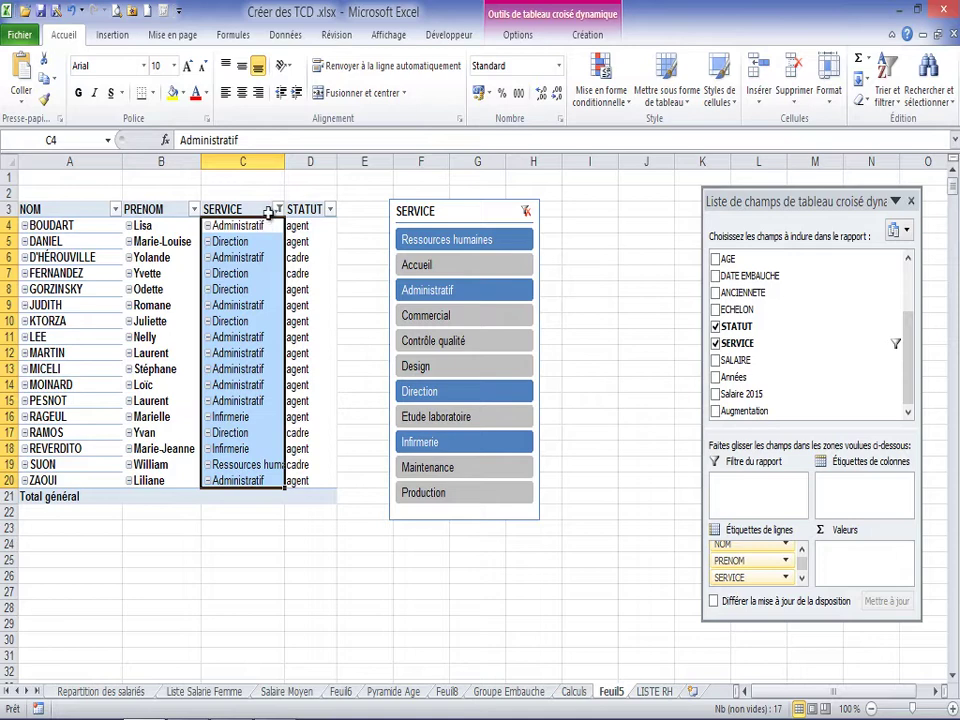
left_click(470, 207)
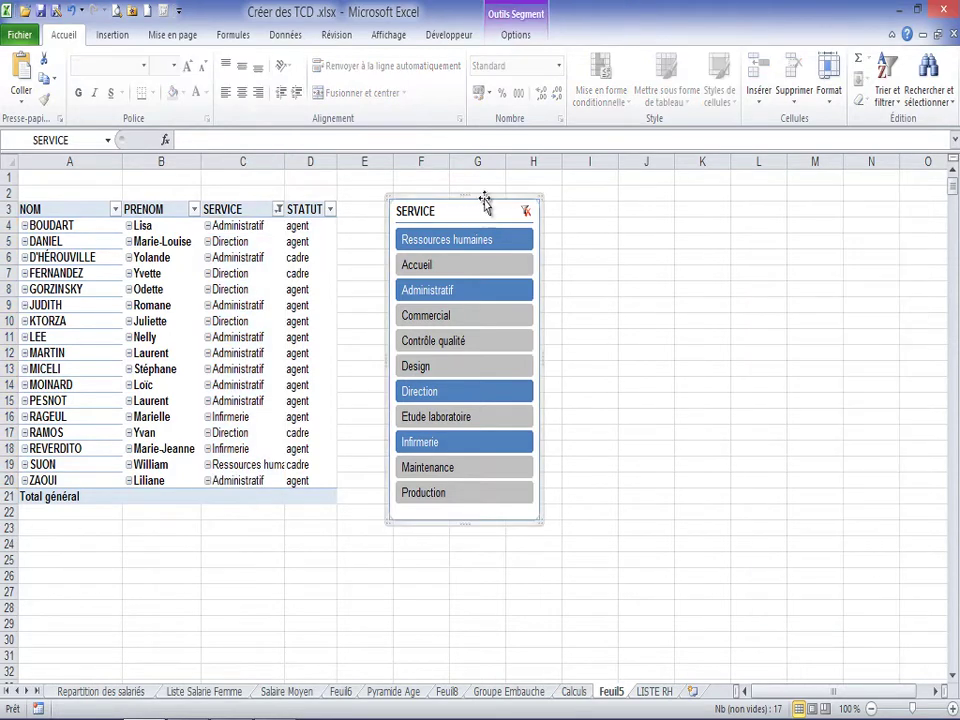
Step: Set the SERVICE slicer's buttons to display in 3 columns
left_click(517, 36)
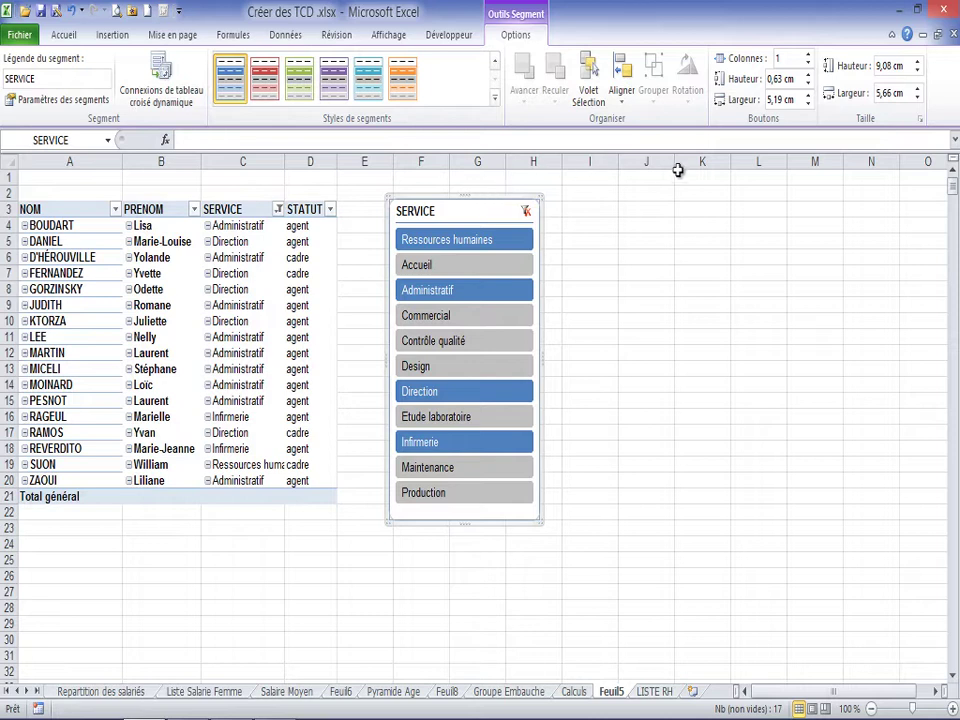
left_click(809, 57)
left_click(808, 55)
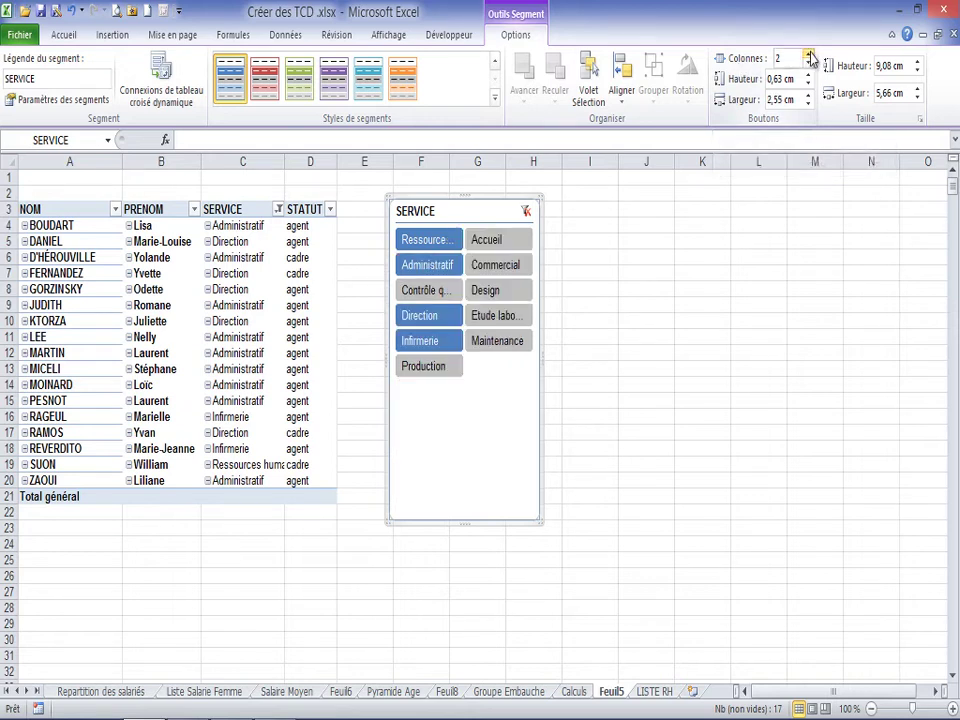
left_click(808, 55)
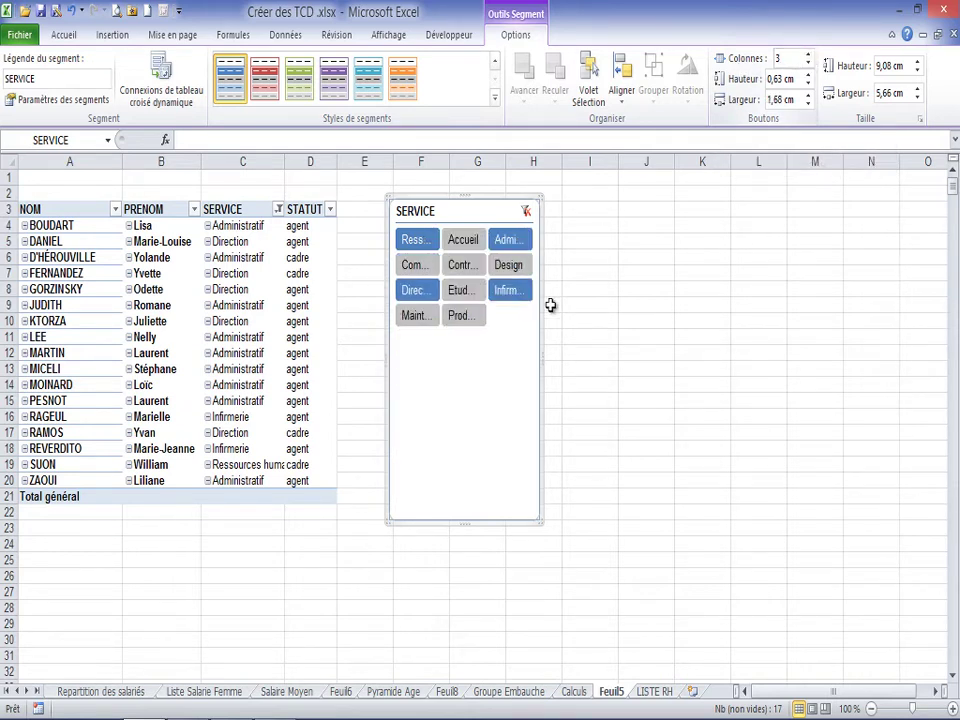
Step: Resize the SERVICE slicer to about 9.39 cm wide by 3.92 cm high and move it closer to the pivot table
left_click_drag(541, 355, 626, 348)
left_click_drag(508, 510, 534, 340)
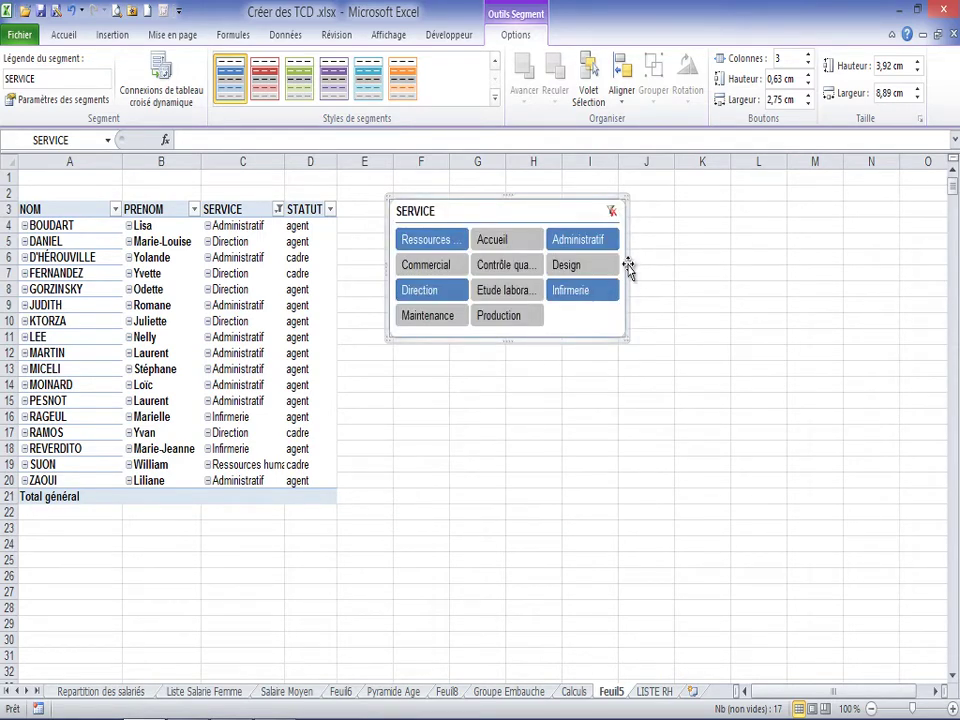
left_click_drag(627, 263, 641, 262)
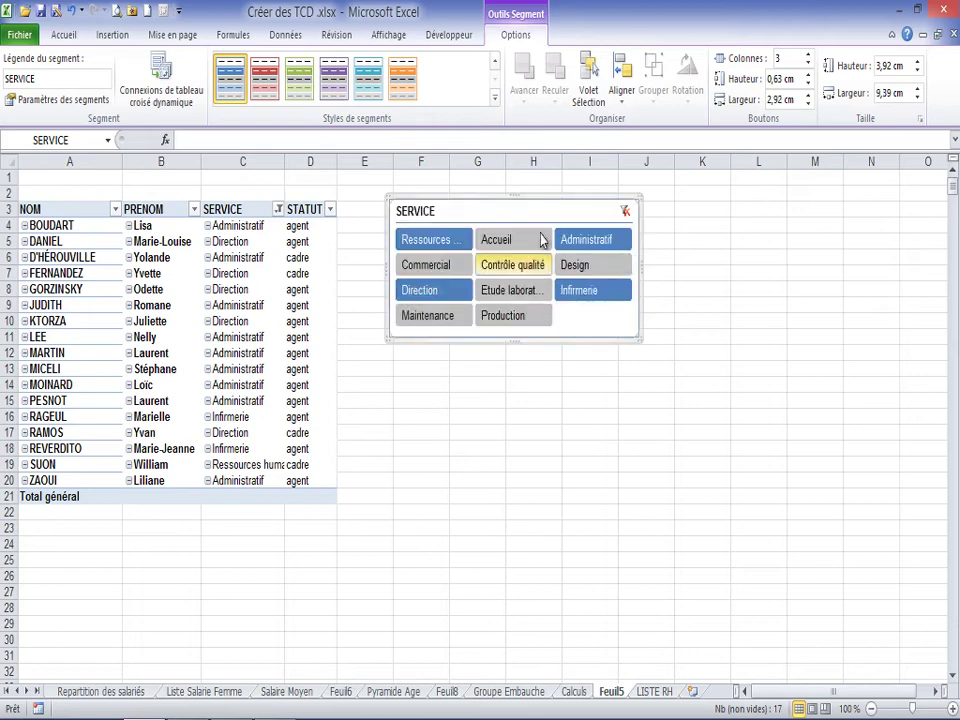
left_click_drag(538, 200, 516, 203)
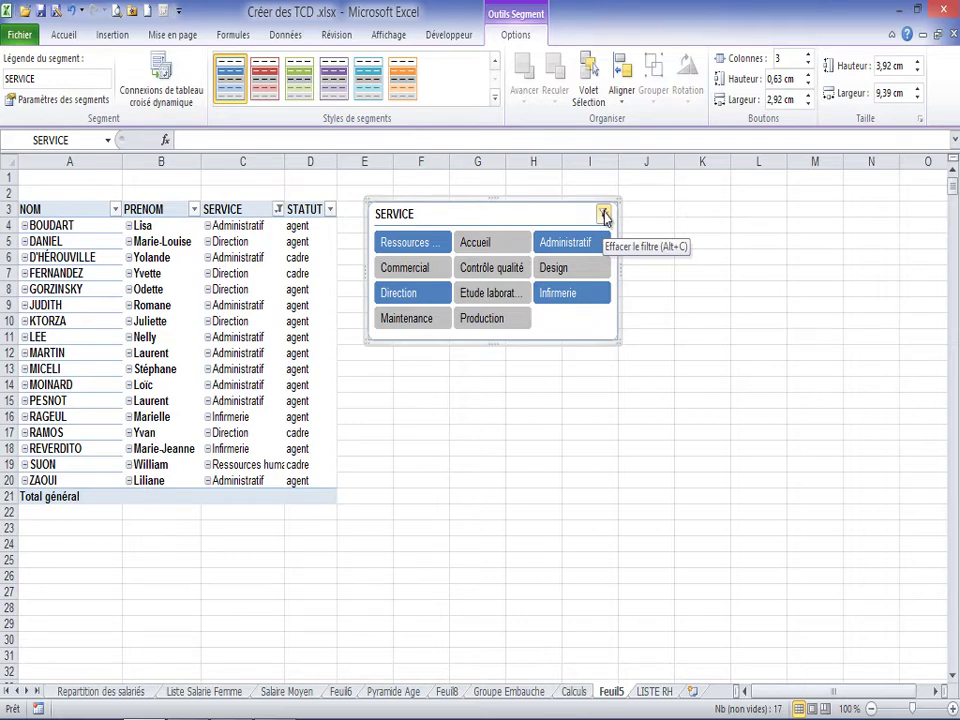
Step: Clear the SERVICE slicer's filter and look over the full employee list
left_click(605, 216)
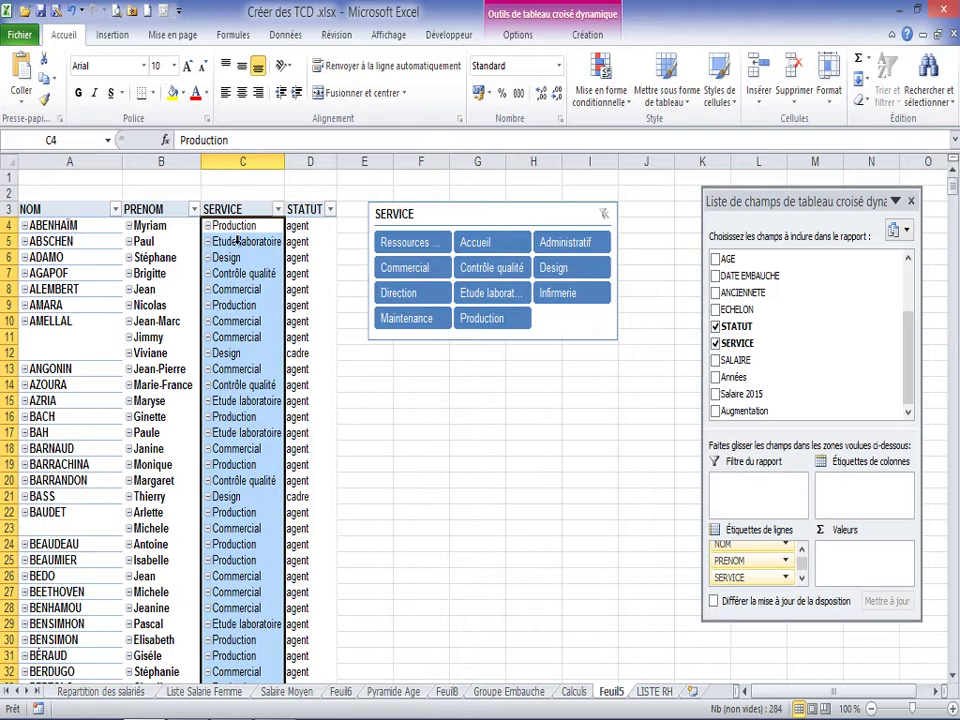
scroll(211, 483, "down", 3)
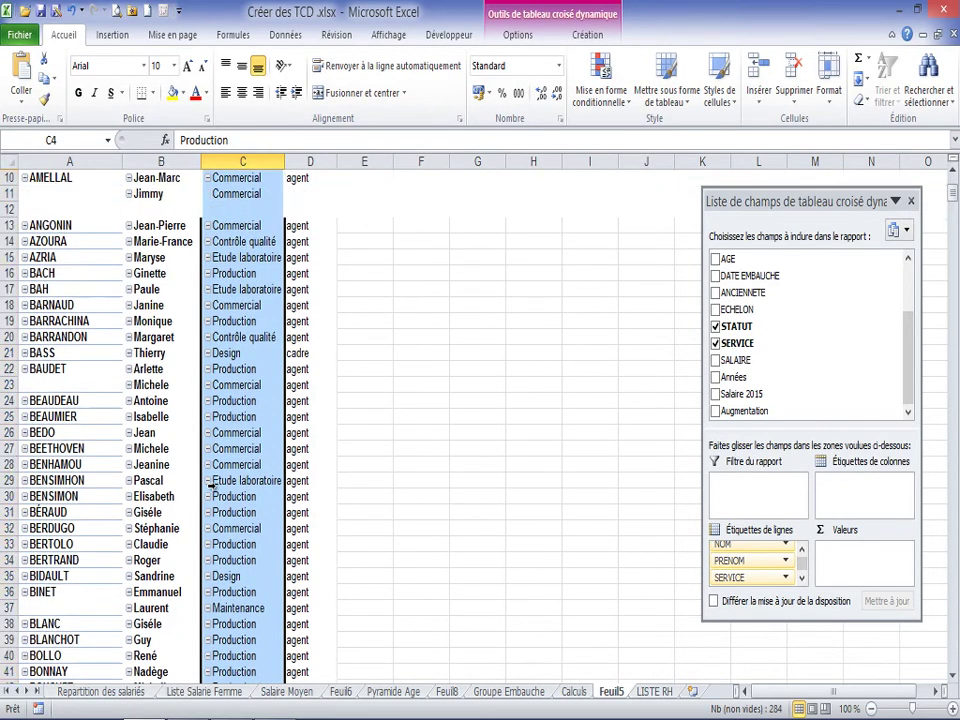
scroll(212, 483, "up", 2)
scroll(211, 483, "up", 1)
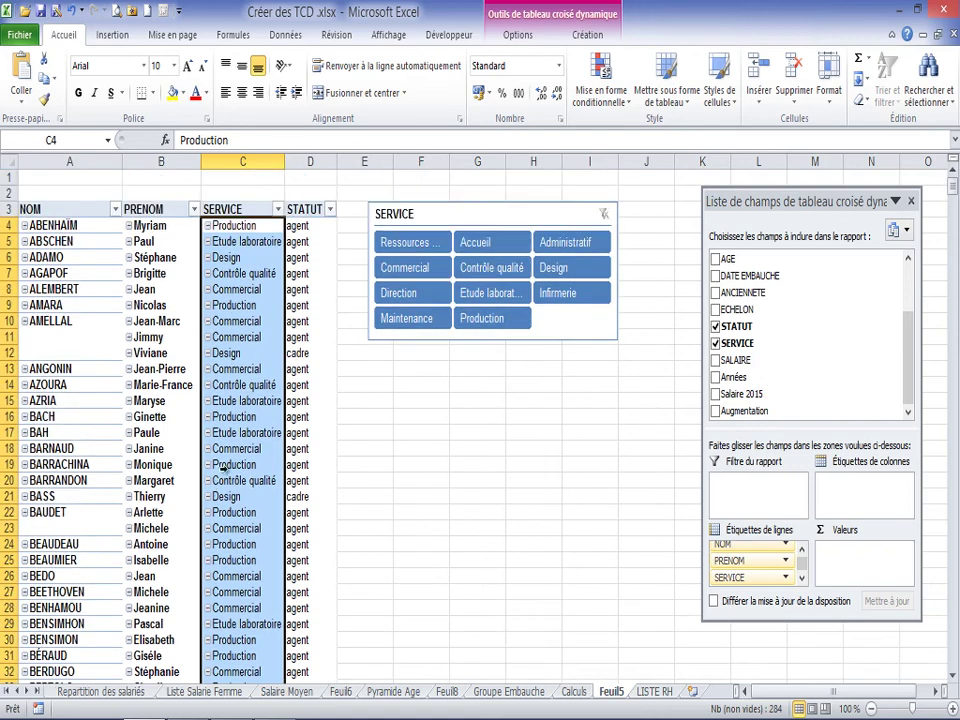
left_click(433, 208)
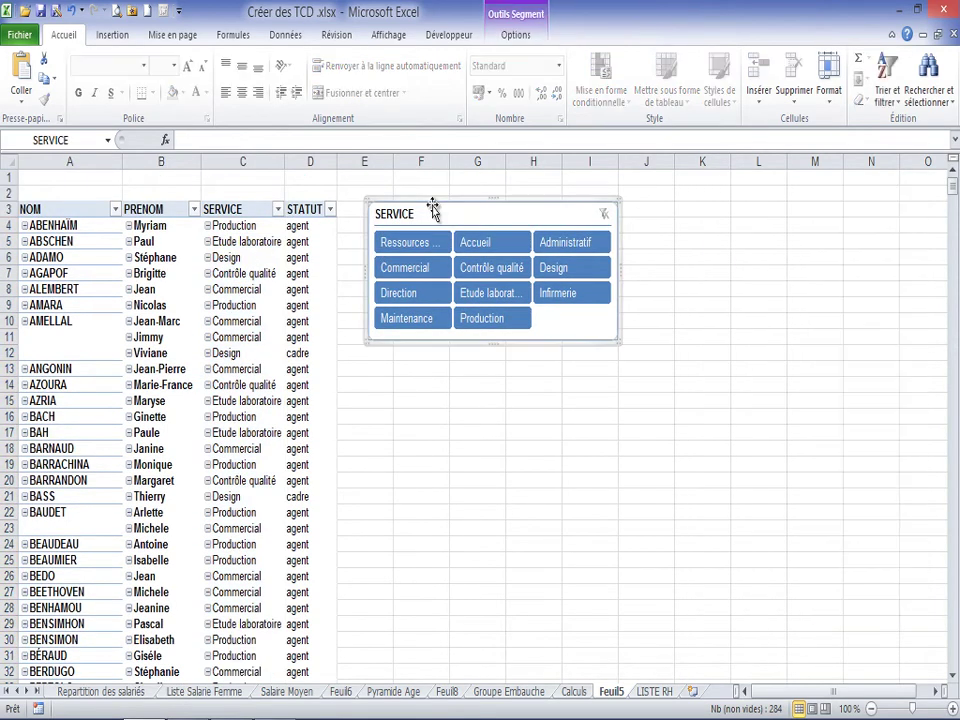
left_click(242, 248)
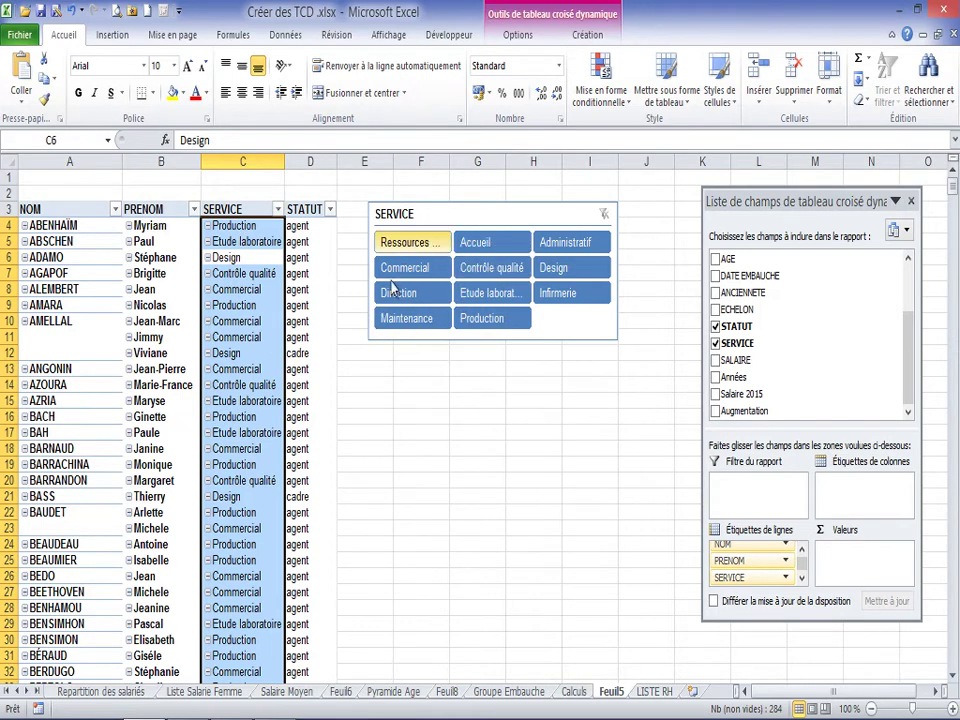
left_click(471, 206)
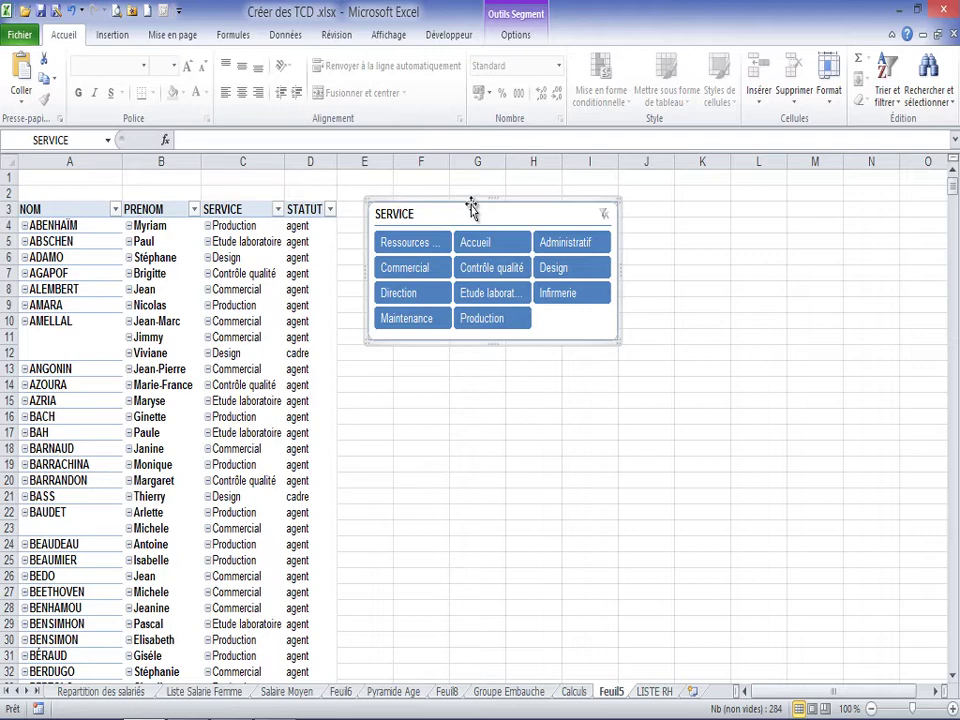
left_click(455, 385)
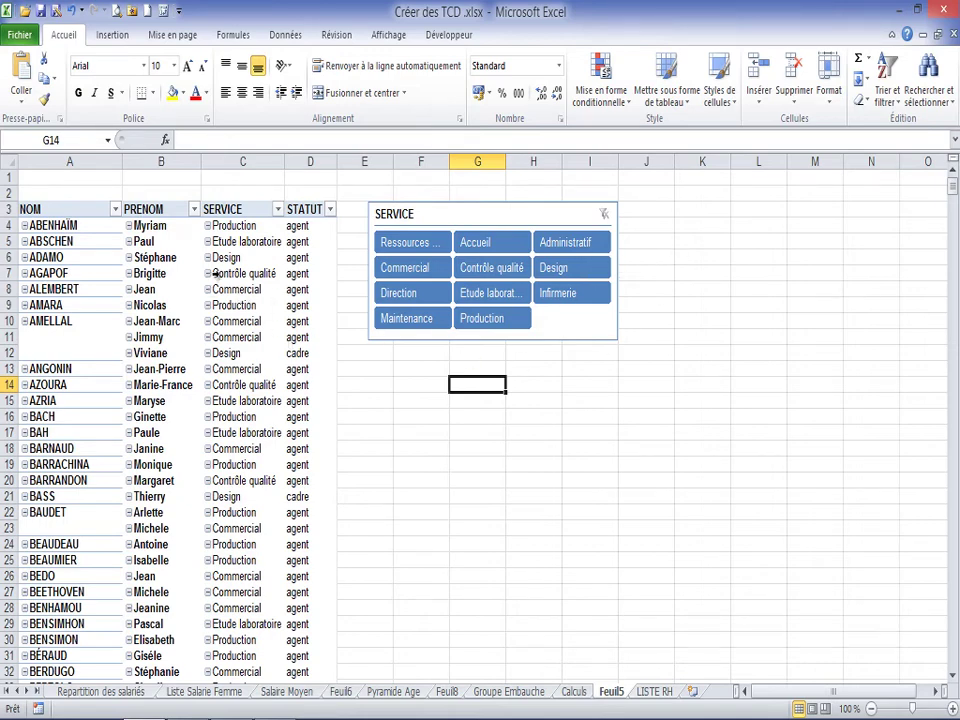
Step: Insert a second slicer on the pivot table for the SEXE field
left_click(246, 257)
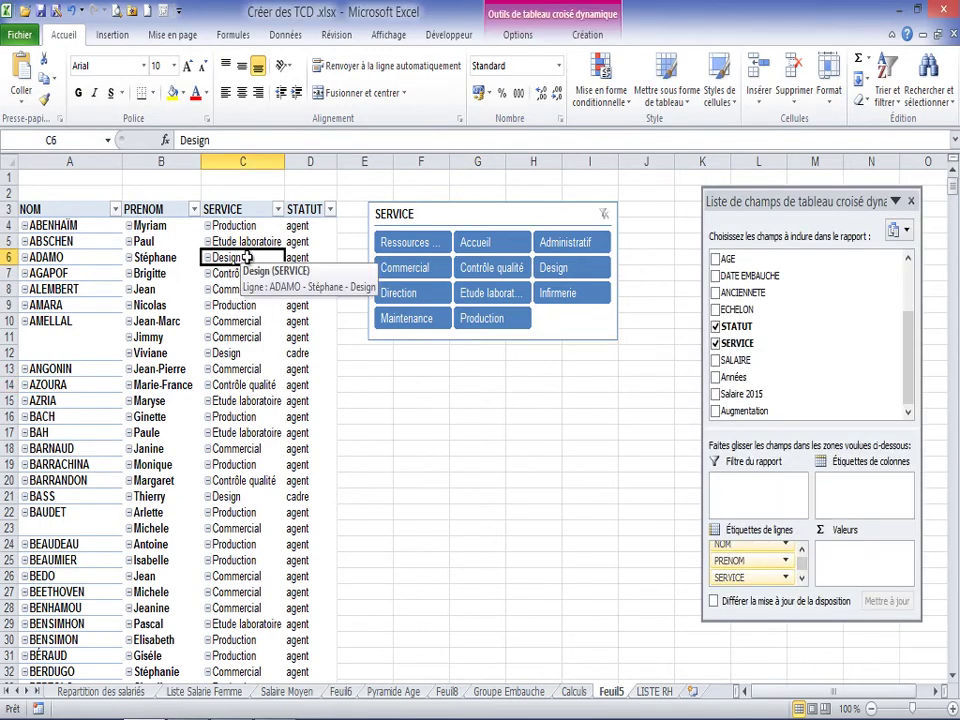
left_click(517, 34)
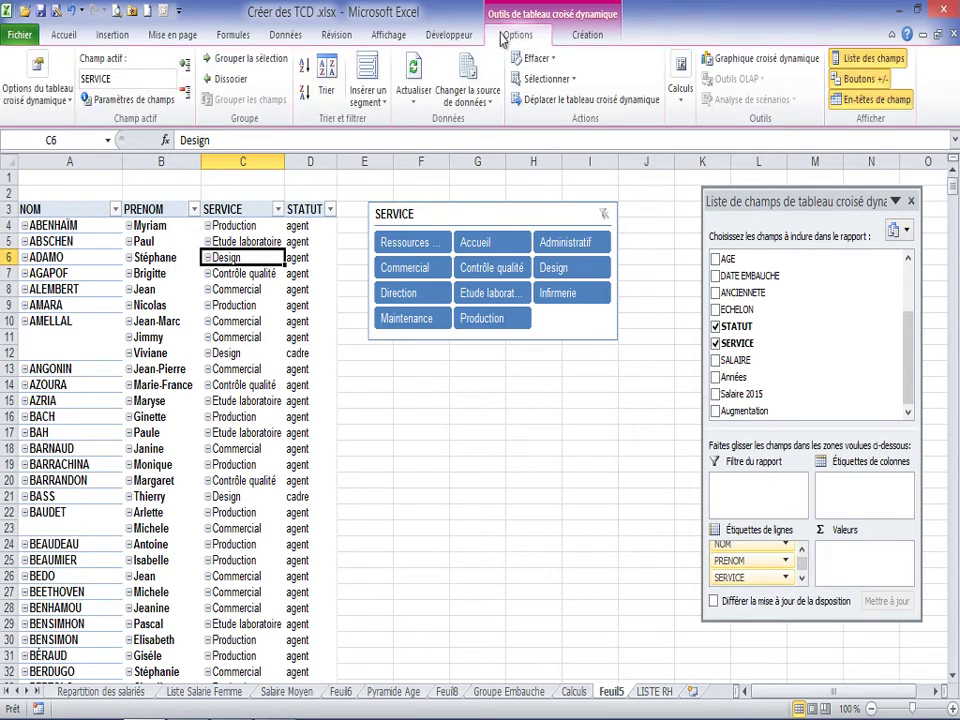
left_click(378, 103)
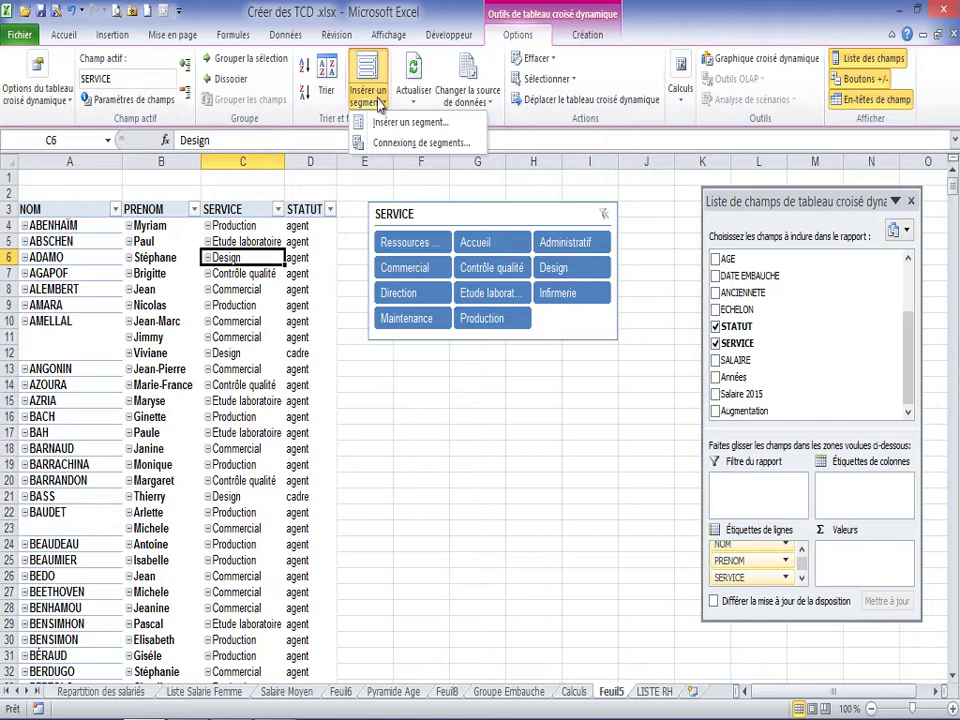
left_click(410, 122)
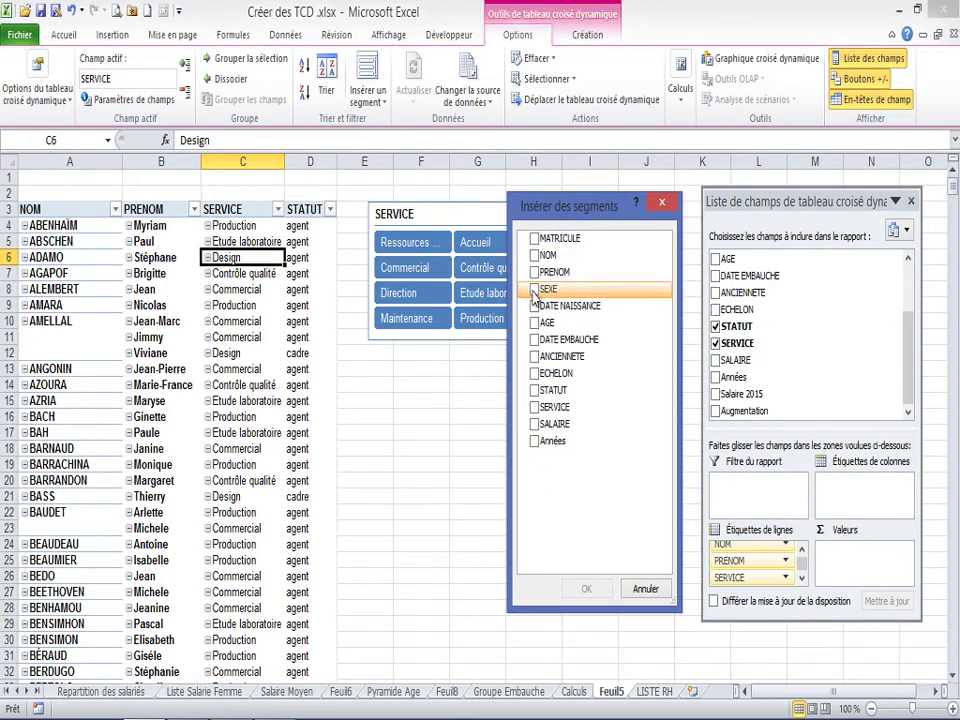
left_click(535, 290)
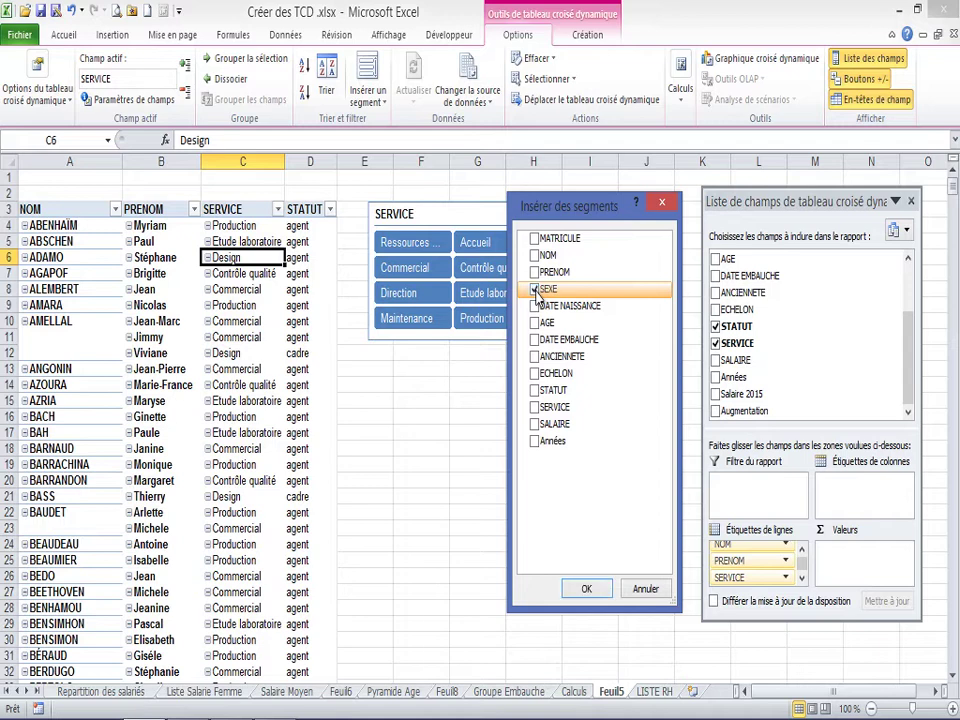
left_click(587, 590)
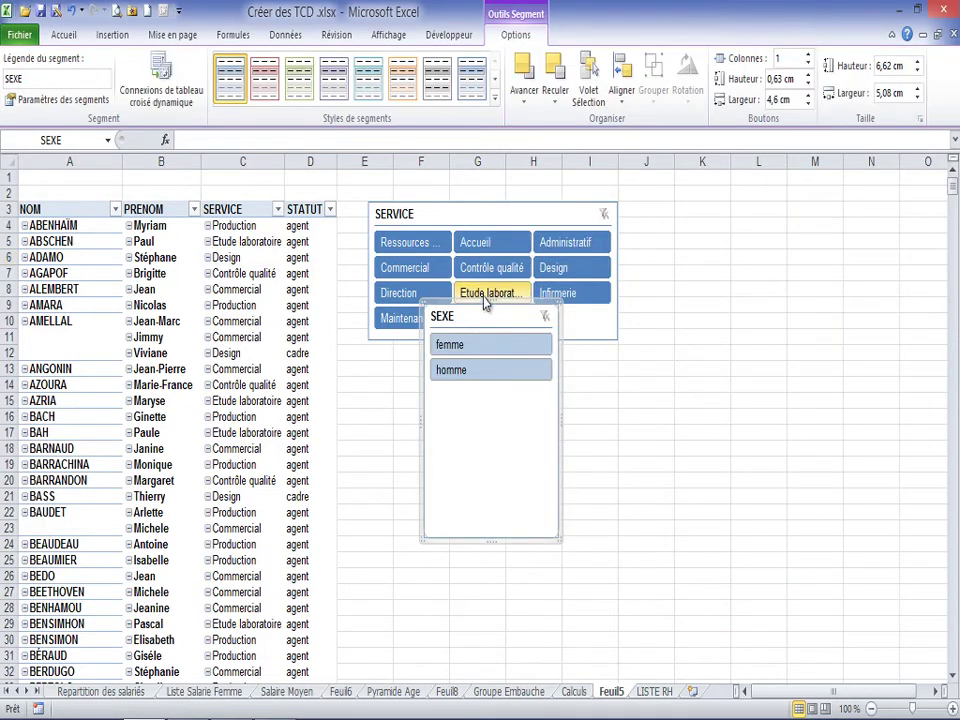
Step: Shorten the SEXE slicer to about 2.62 cm high and place it beside the SERVICE slicer
left_click_drag(484, 307, 485, 420)
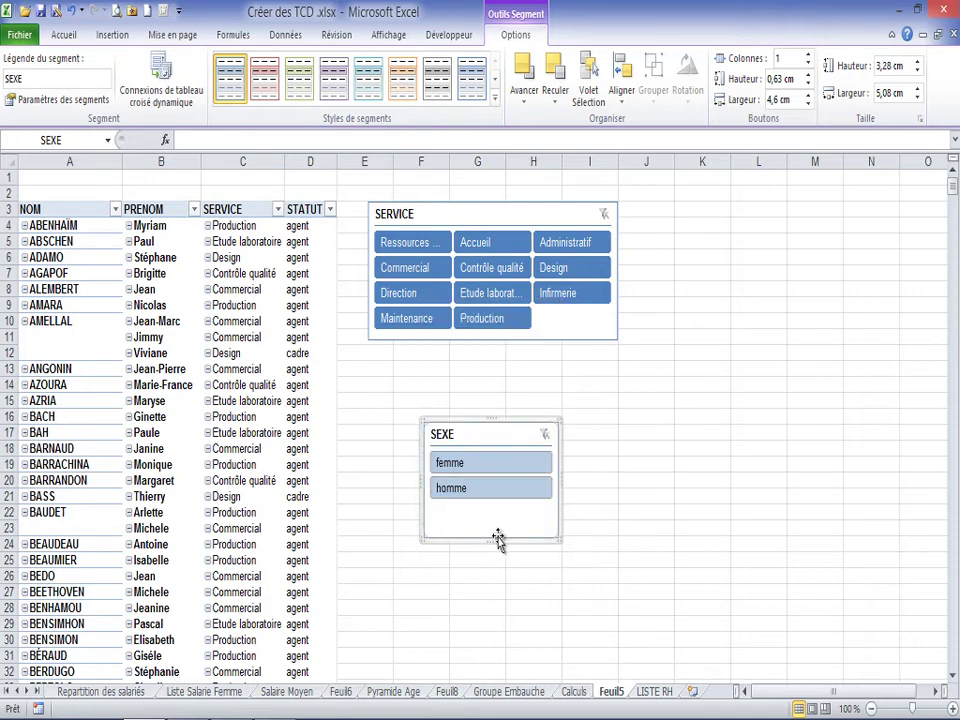
left_click_drag(491, 540, 492, 515)
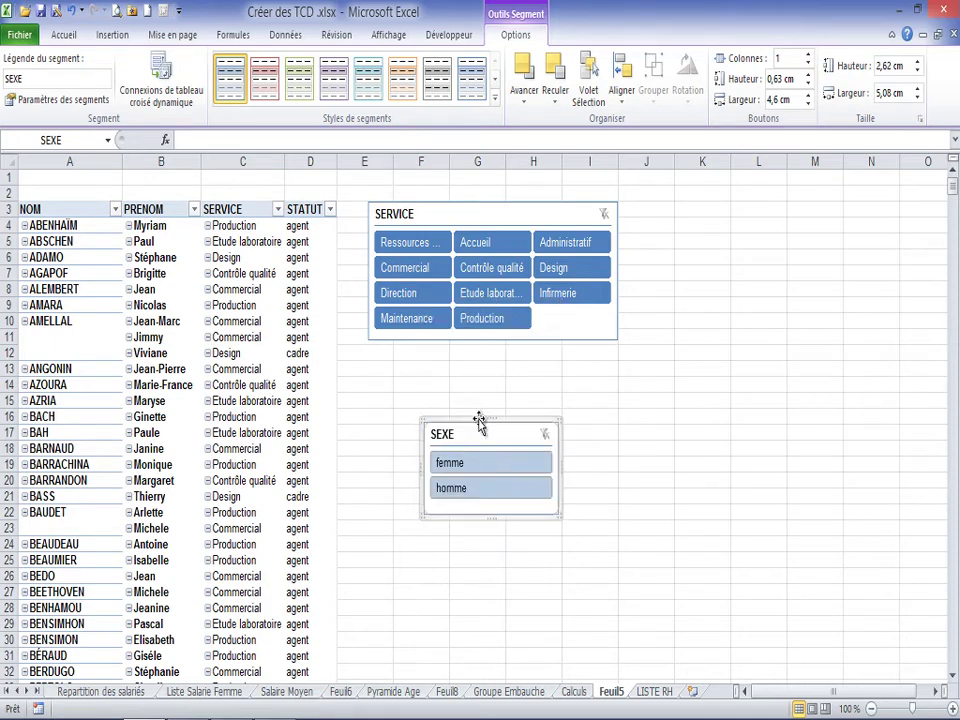
left_click_drag(479, 423, 729, 199)
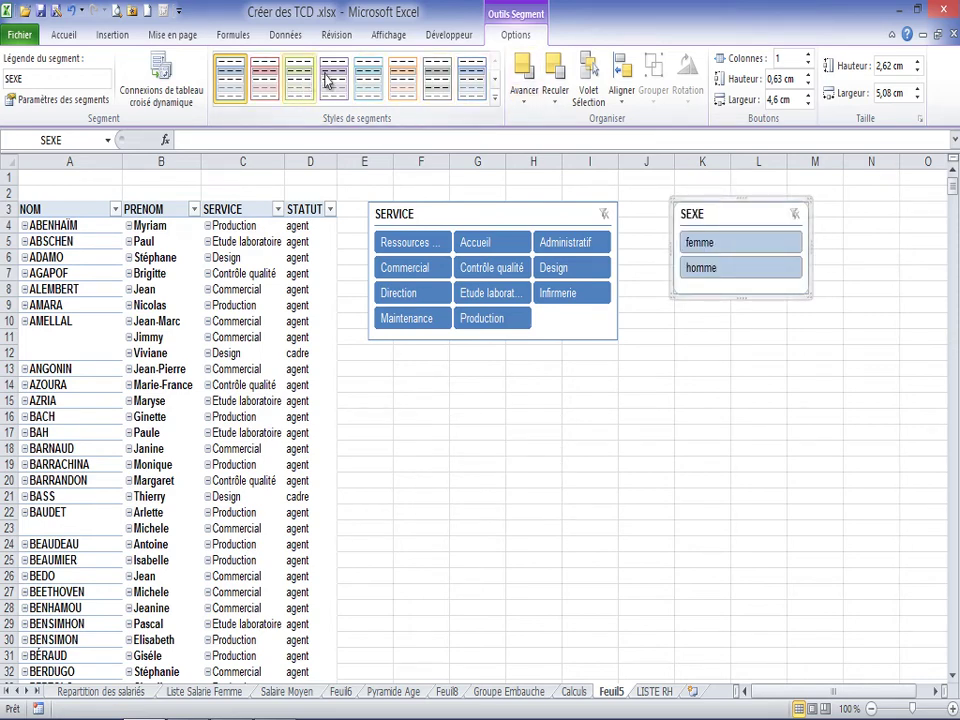
Step: Apply the light orange slicer style to the SEXE slicer and fine-tune its alignment with the SERVICE slicer
left_click(403, 80)
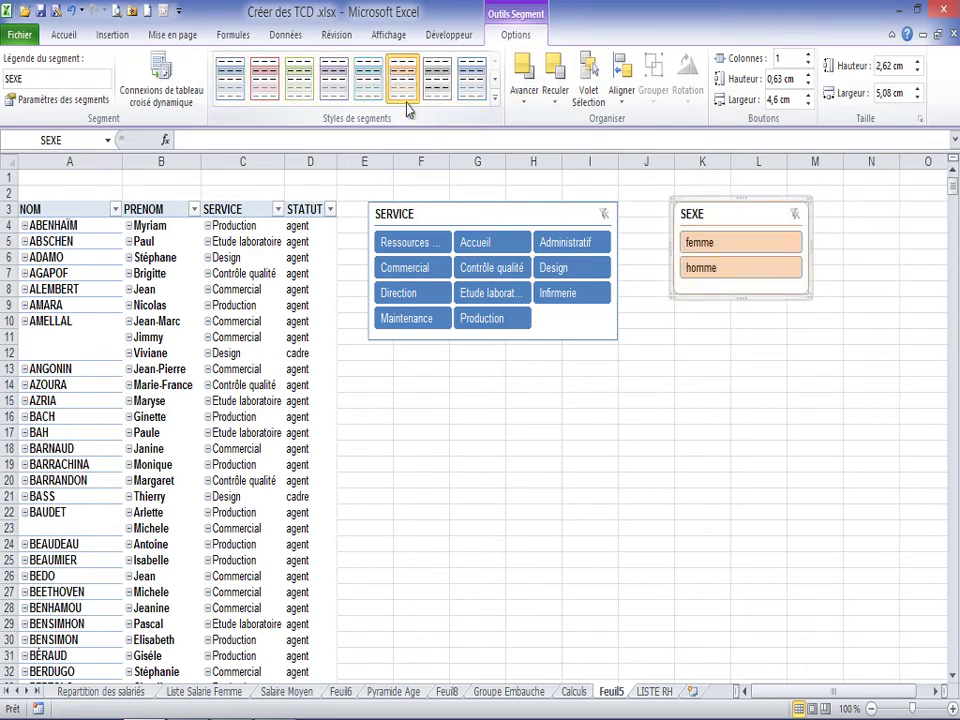
left_click_drag(726, 203, 728, 199)
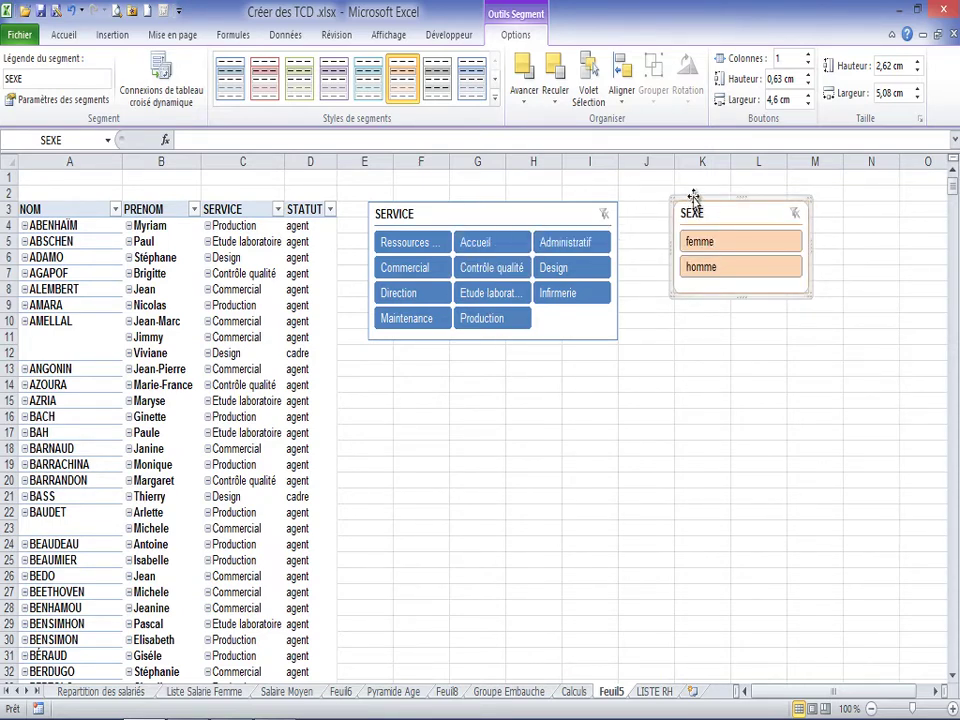
left_click_drag(692, 194, 694, 196)
left_click(626, 356)
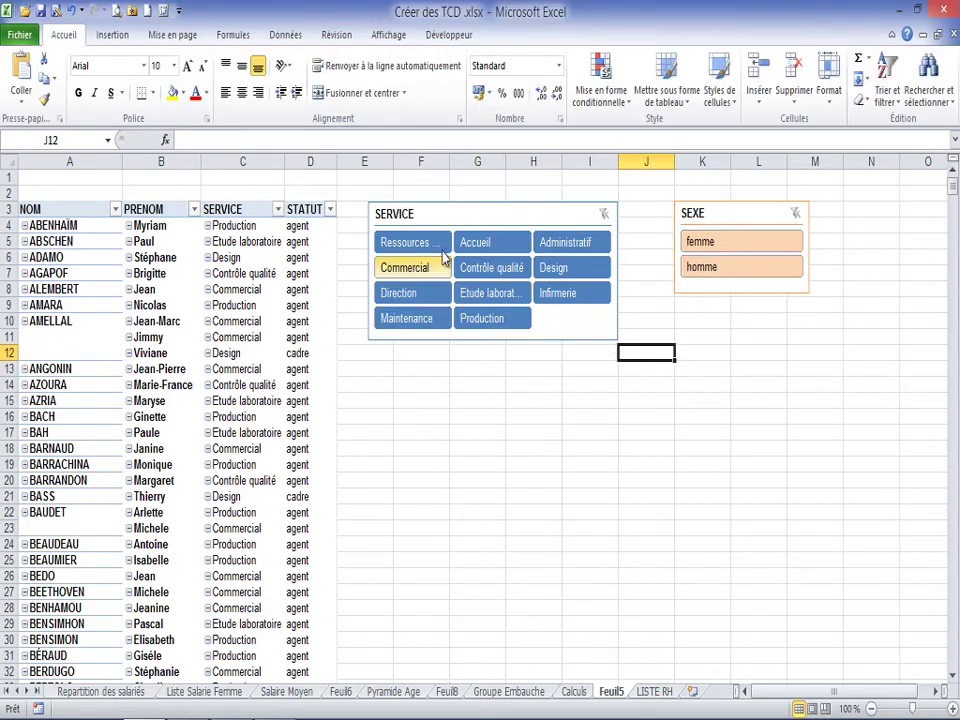
Step: Filter the pivot table to the Design service and to homme using the two slicers
left_click(557, 274)
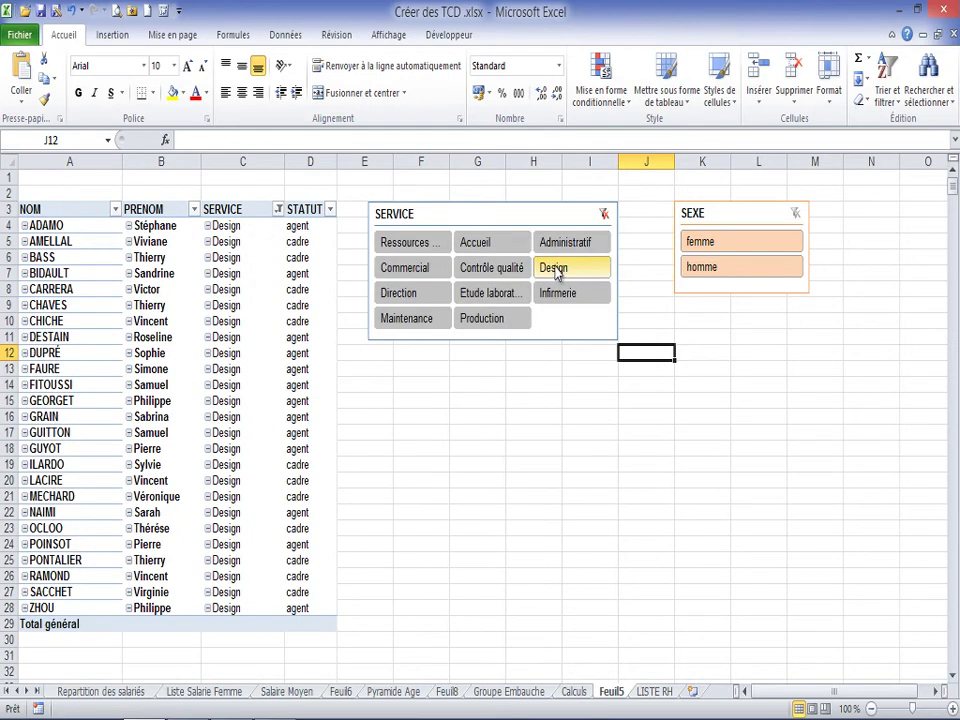
left_click(726, 270)
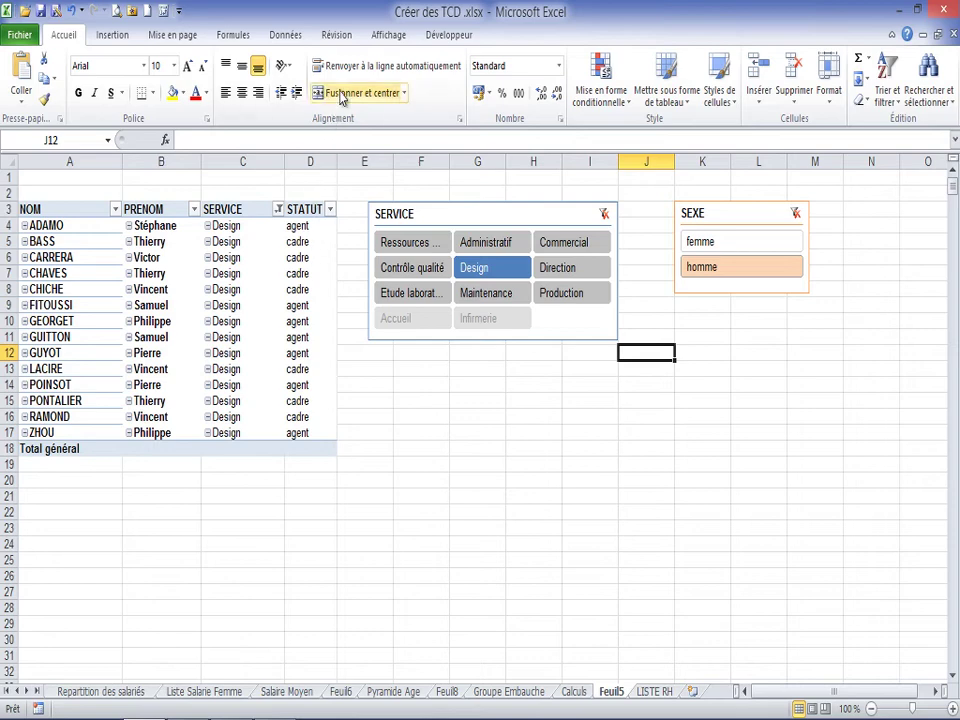
Step: Add the SEXE field to the row labels between PRENOM and SERVICE and close the pivot field list
left_click(238, 270)
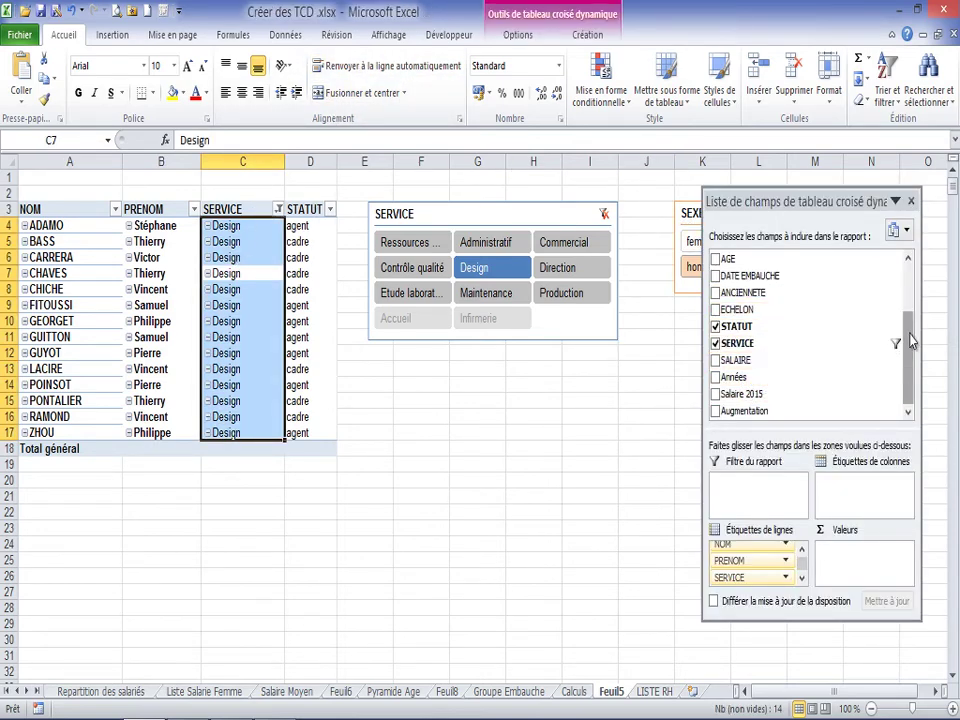
left_click_drag(909, 340, 910, 310)
left_click_drag(729, 276, 740, 572)
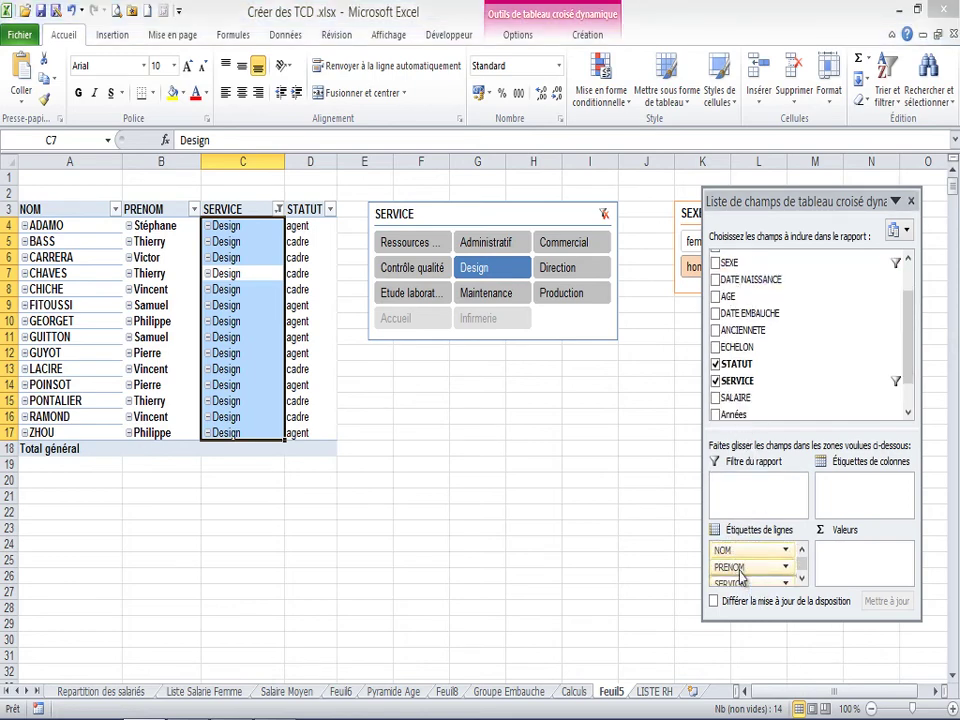
left_click(911, 201)
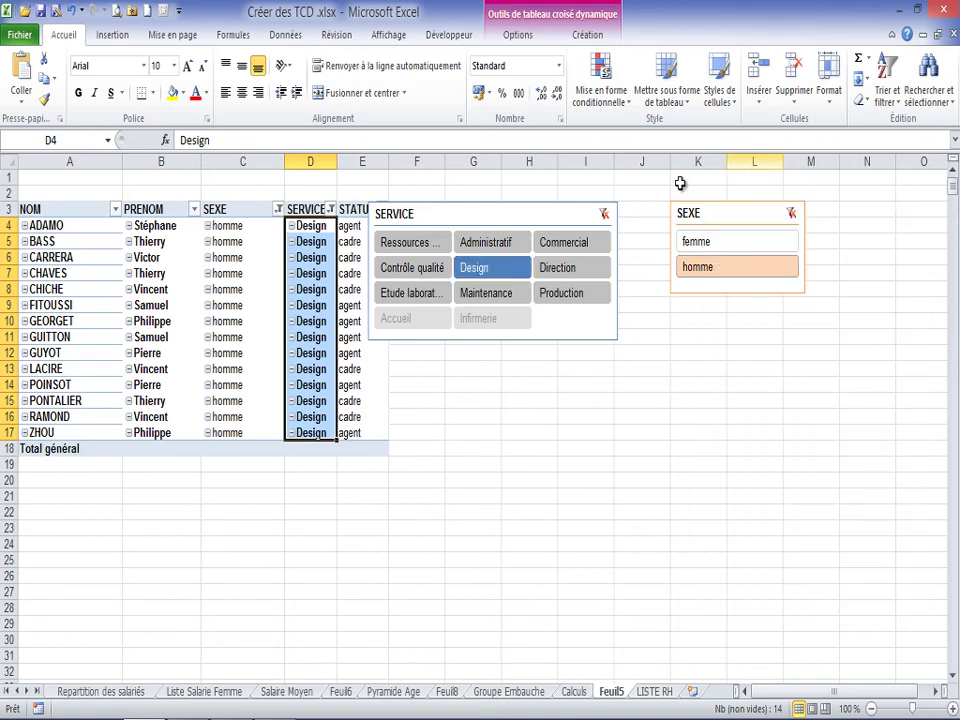
Step: Move the SERVICE slicer clear of the STATUT column and narrow the SEXE column
left_click_drag(460, 208, 521, 213)
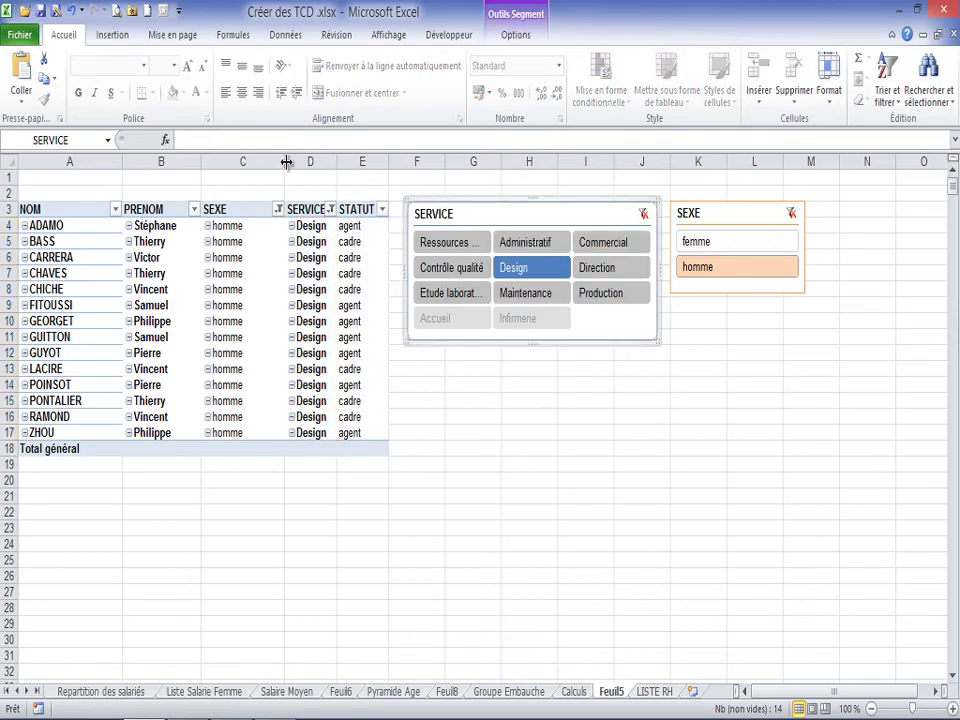
left_click_drag(286, 162, 260, 162)
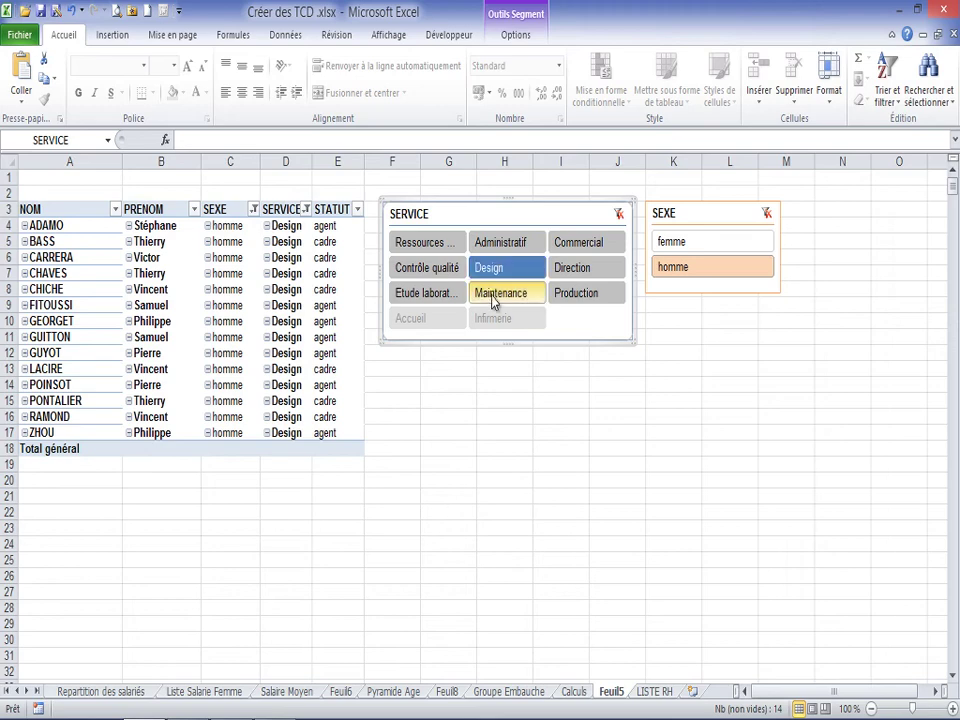
Step: Switch the SEXE slicer's filter to femme and slightly widen the SERVICE column
left_click(688, 244)
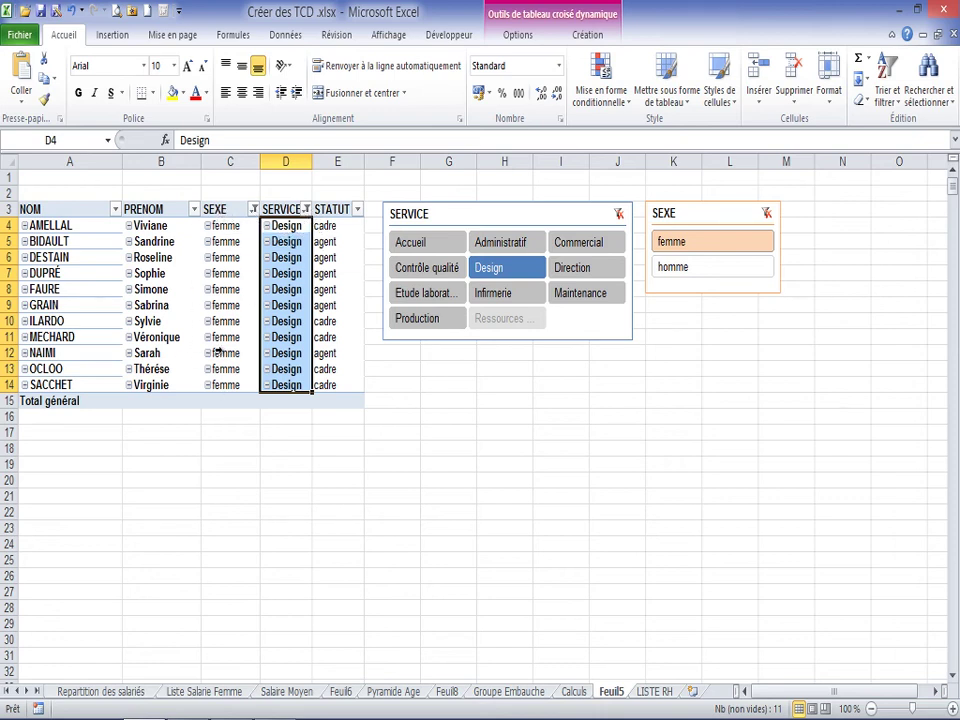
left_click_drag(313, 160, 318, 160)
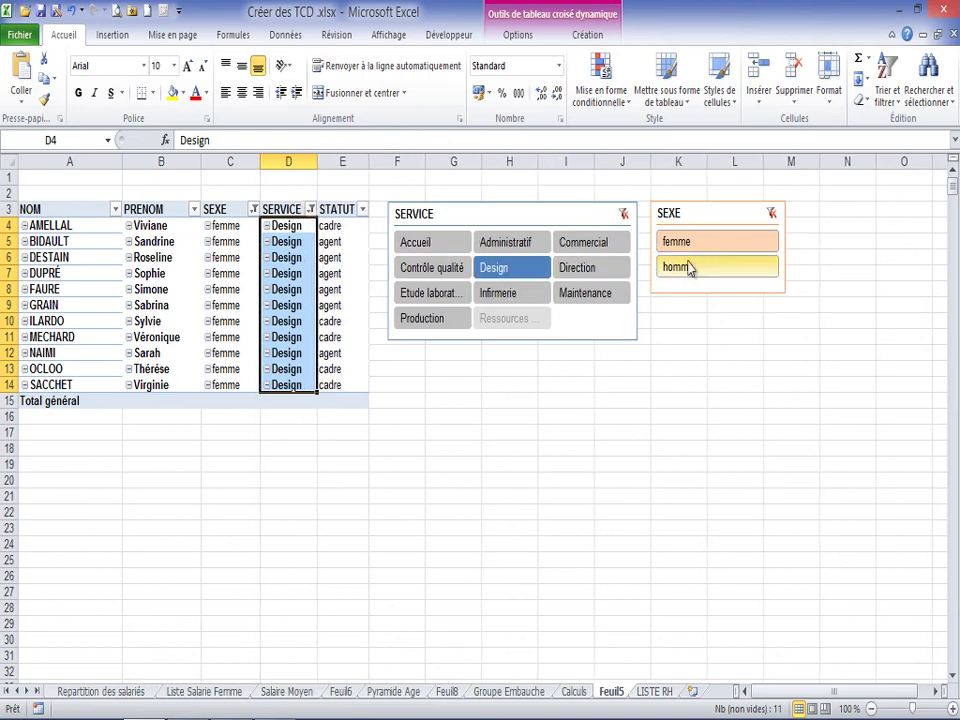
Step: Nudge the SEXE slicer down level with the SERVICE slicer and select cell A4 in the NOM column
left_click(687, 202)
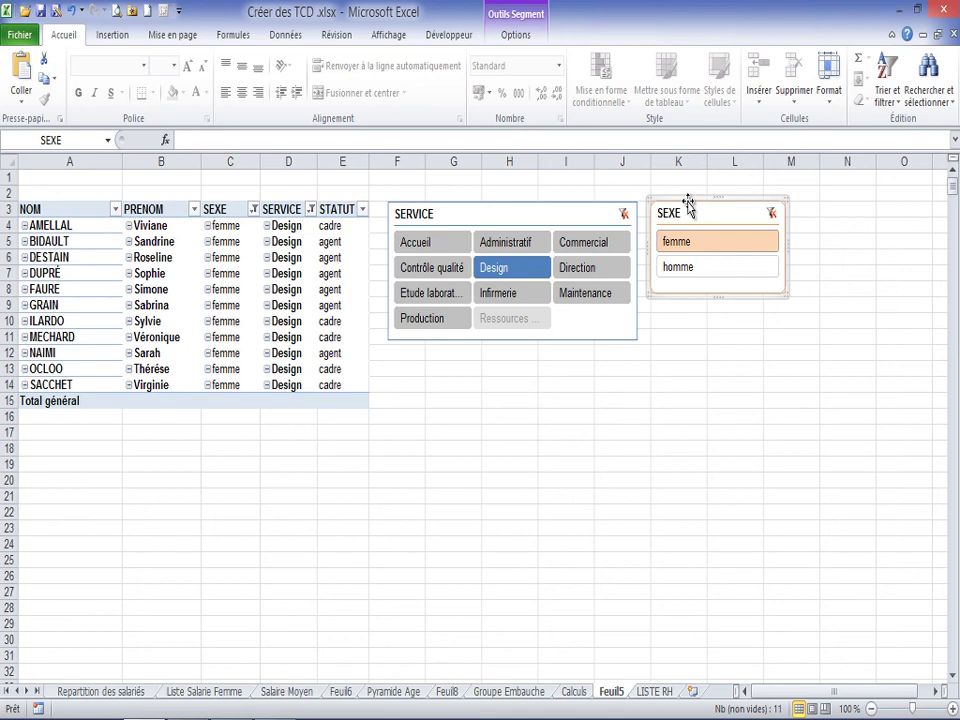
left_click_drag(688, 202, 688, 203)
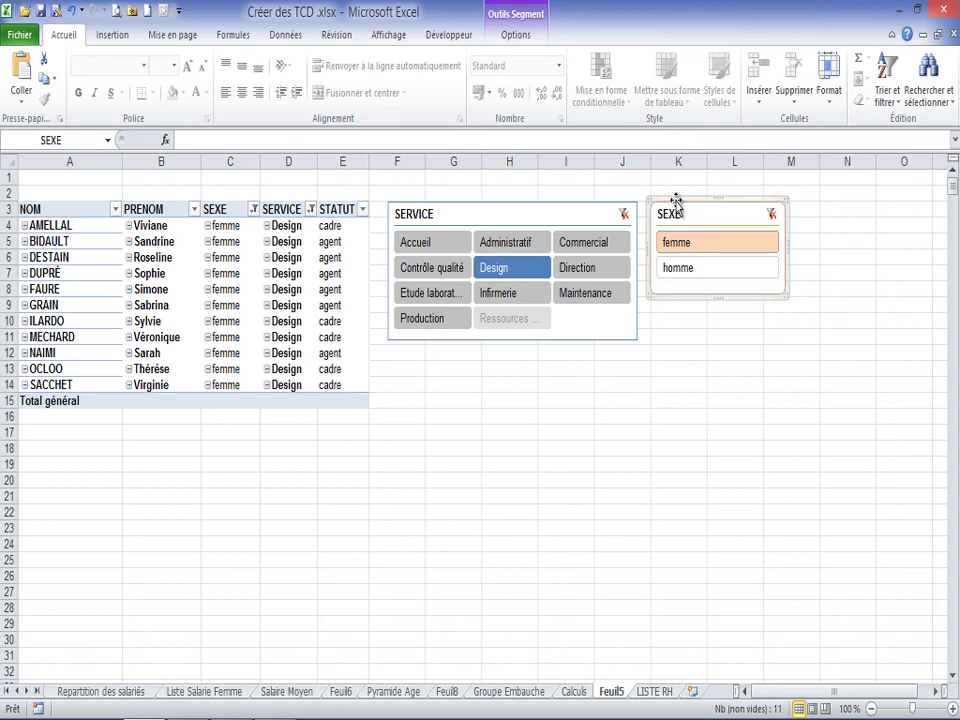
left_click(332, 226)
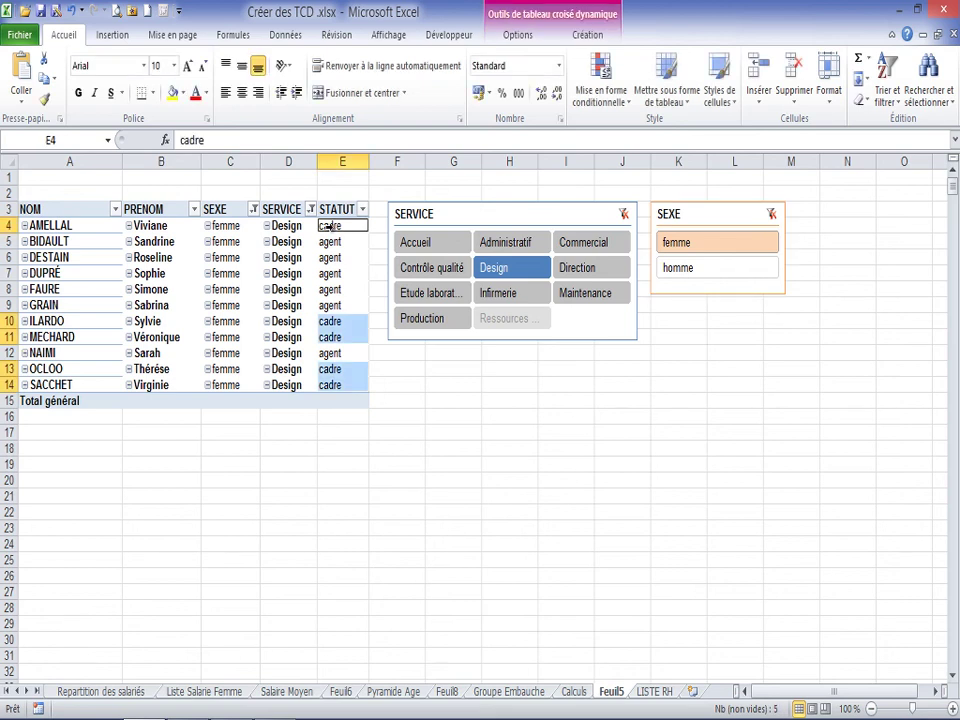
left_click(55, 226)
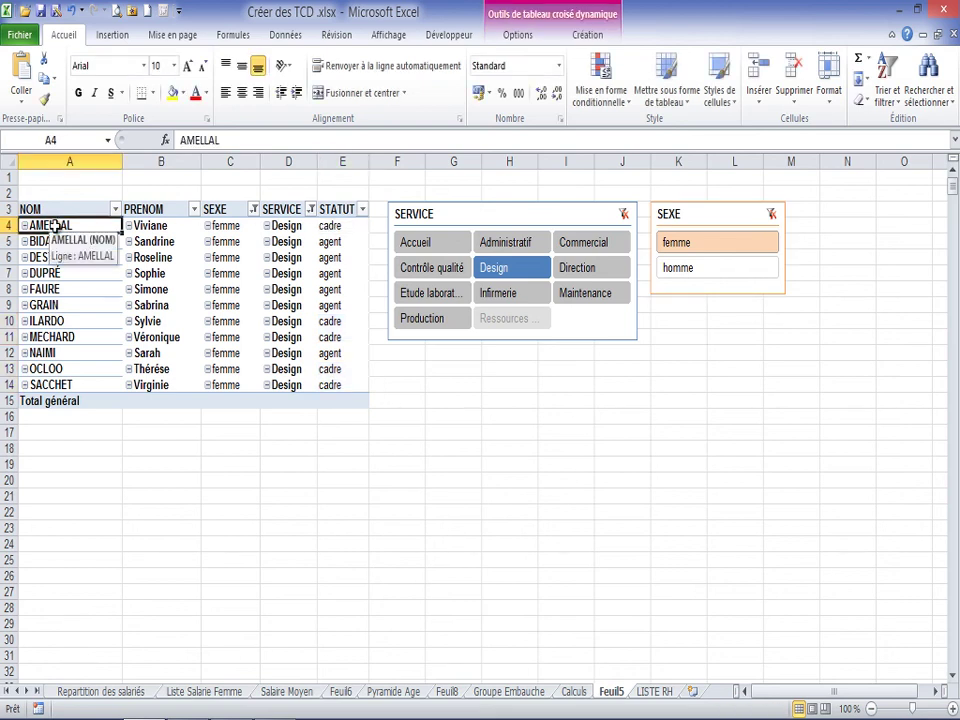